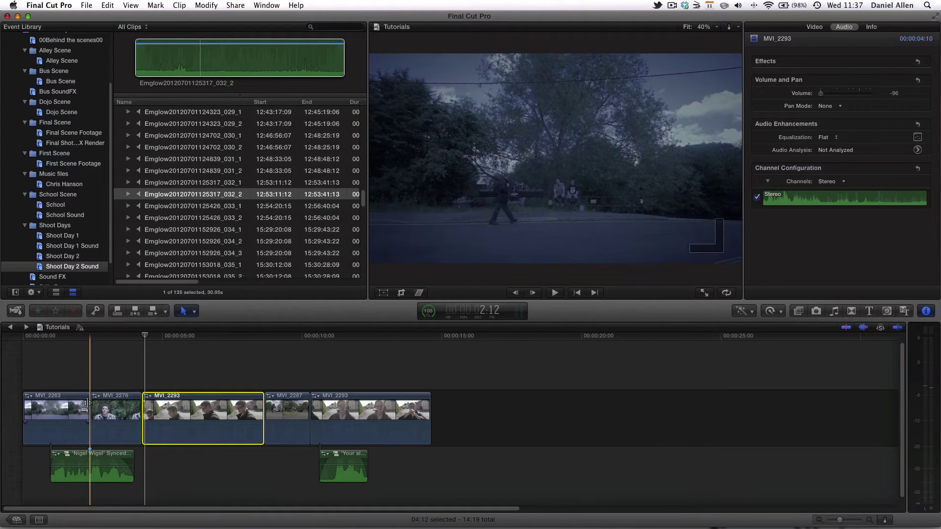
# Play the Tutorials timeline briefly, jumping ahead to the MVI_2293 street shot.
pyautogui.moveTo(91, 453)
pyautogui.press('space')
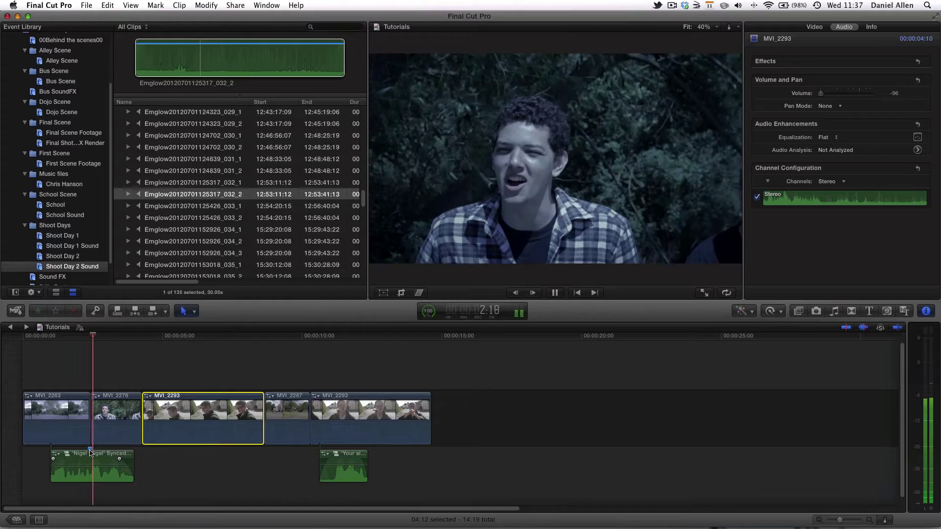
pyautogui.click(329, 407)
pyautogui.press('space')
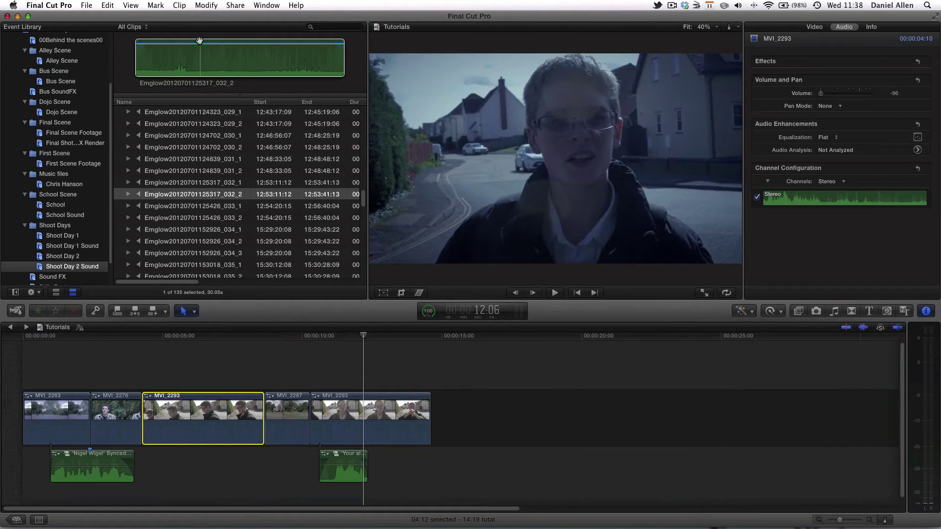
# Mark an in/out range on the Emglow audio clip, then reselect the 032_1 recording.
pyautogui.click(202, 57)
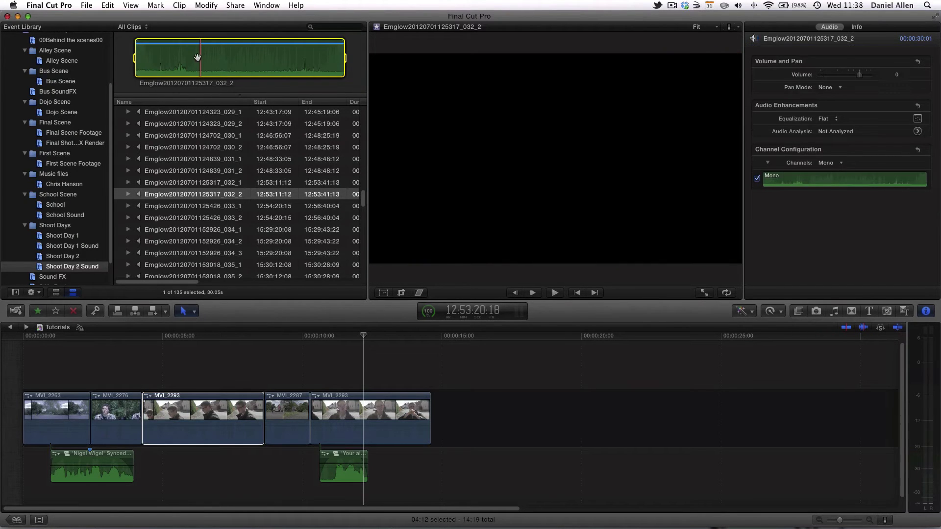
pyautogui.press('i')
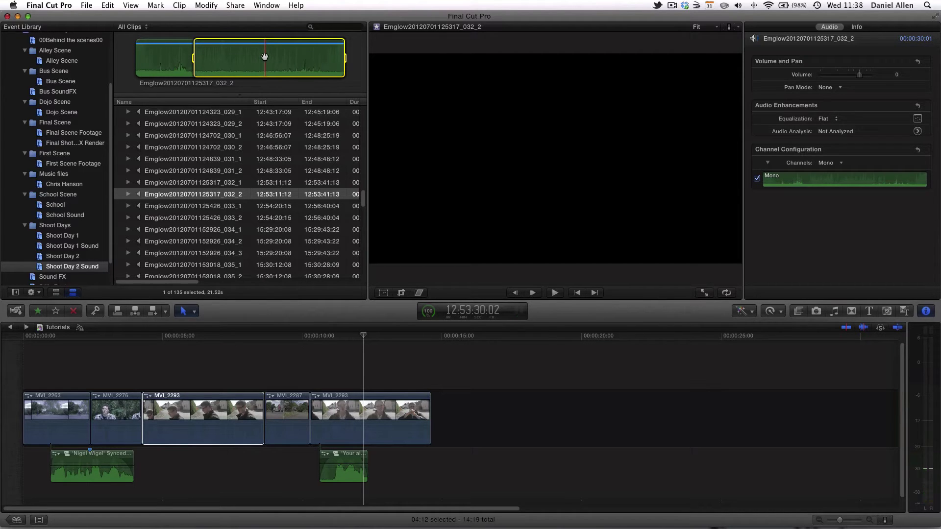
pyautogui.press('o')
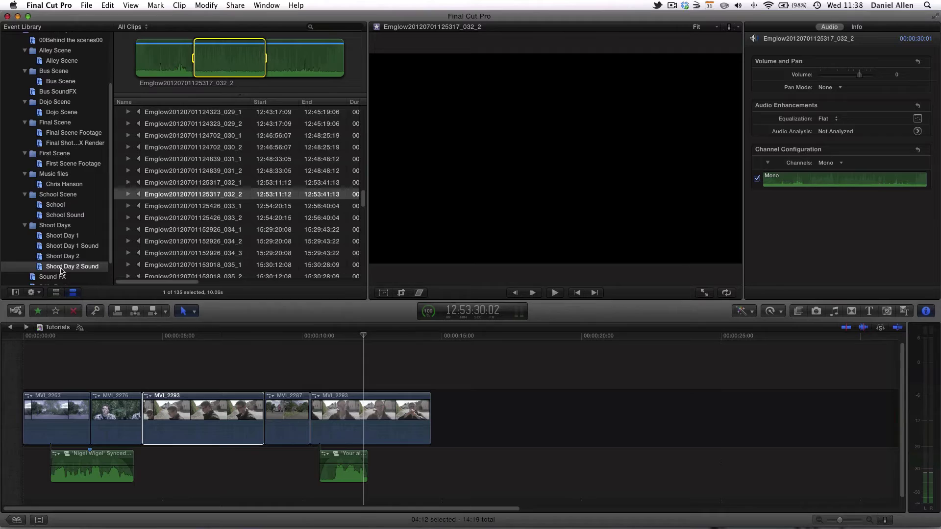
pyautogui.click(215, 194)
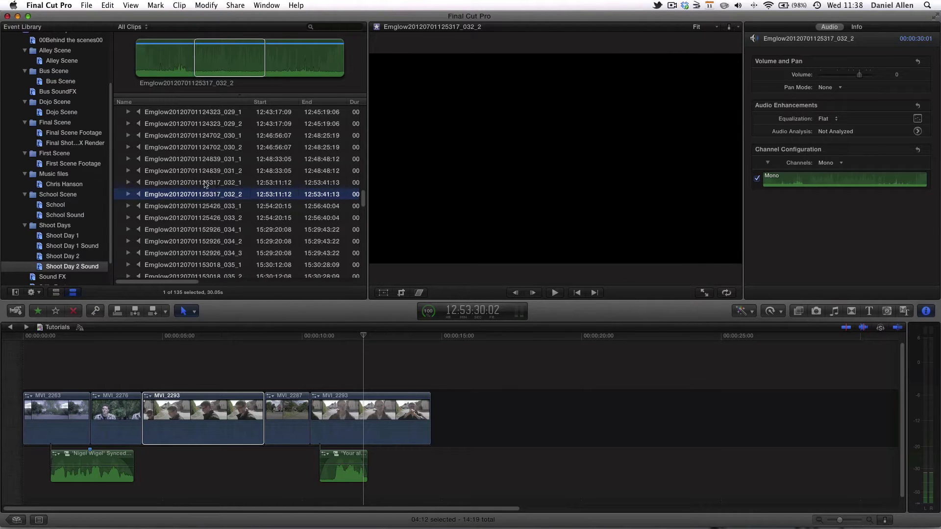
pyautogui.keyDown('shift'); pyautogui.click(204, 183); pyautogui.keyUp('shift')
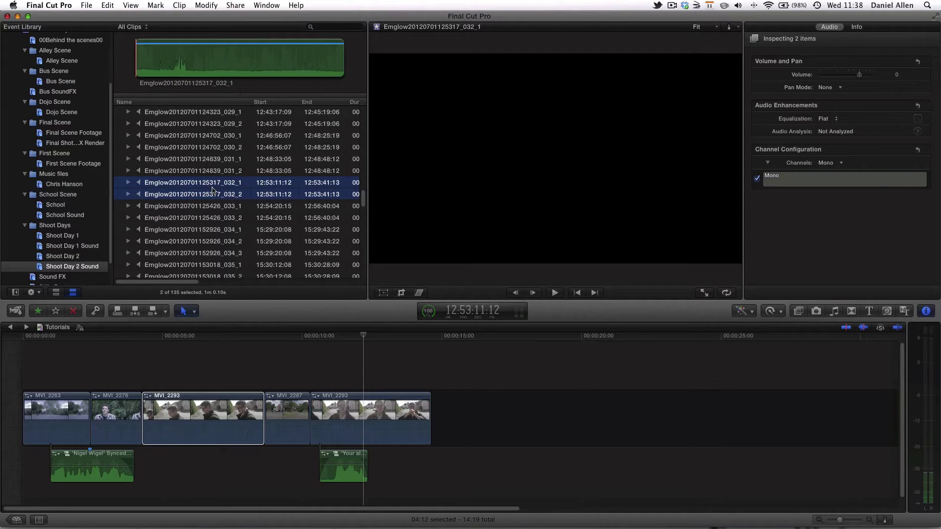
pyautogui.click(248, 180)
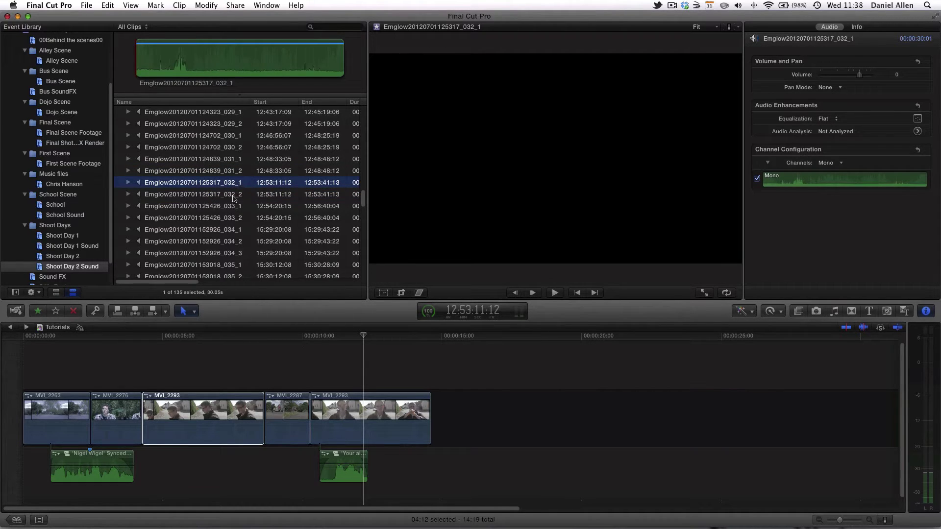
# Compare the Emglow 032_1 and 032_2 recordings and preview 032_2's audio.
pyautogui.click(233, 198)
pyautogui.click(233, 185)
pyautogui.click(234, 196)
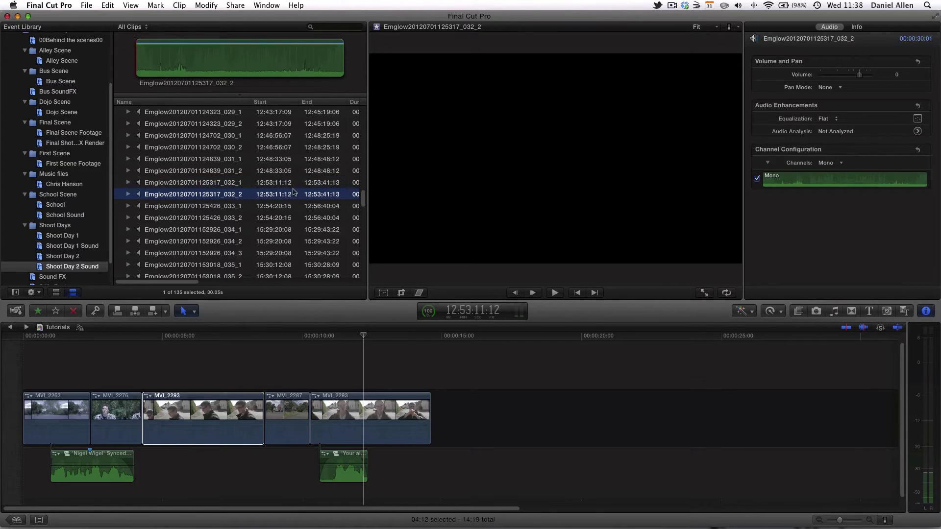
pyautogui.click(239, 184)
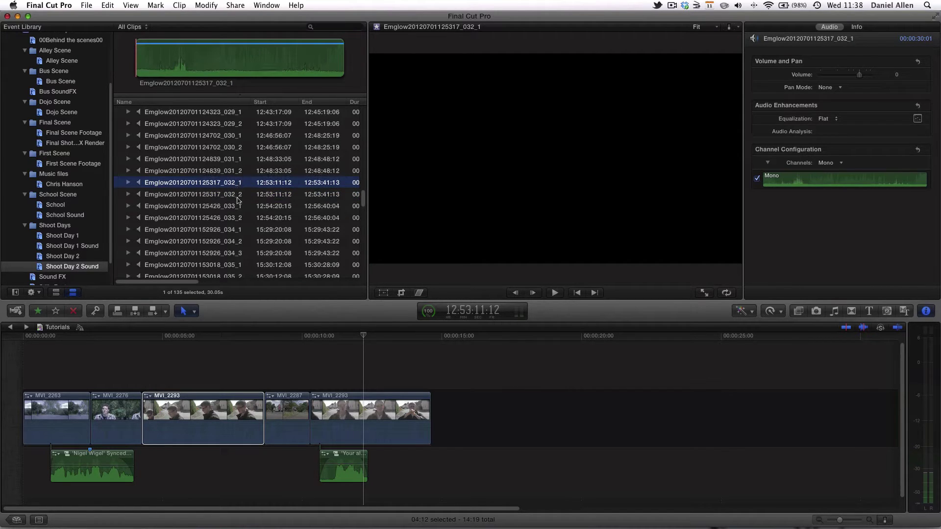
pyautogui.click(239, 198)
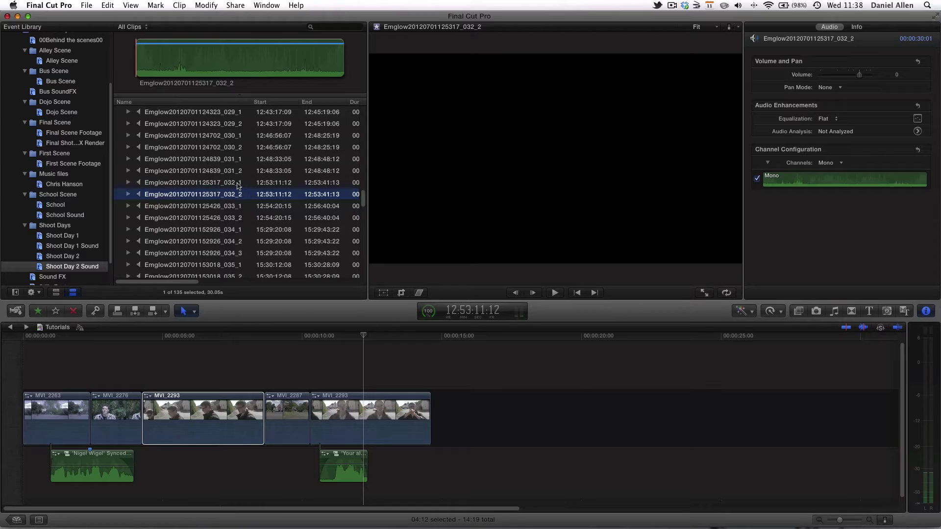
pyautogui.click(222, 74)
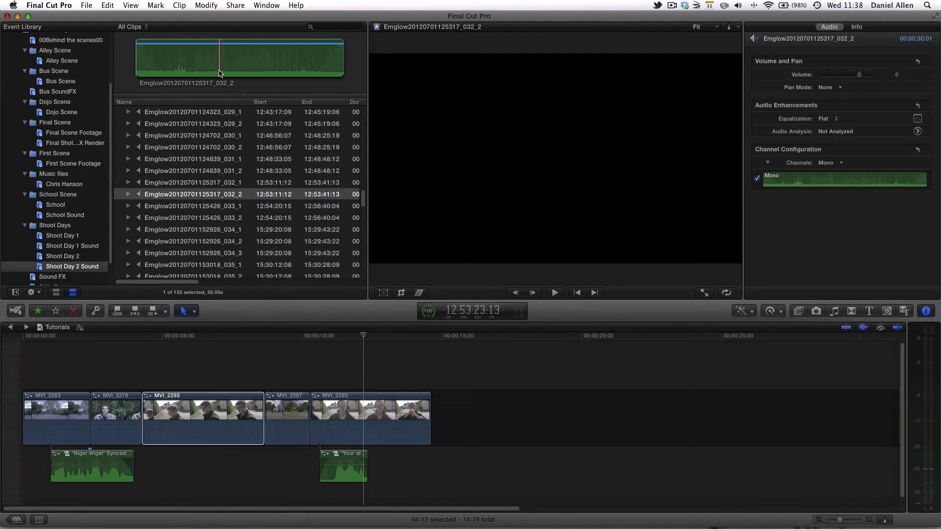
# Play the Tutorials timeline from MVI_2293 and select the MVI_2263 clip at its start.
pyautogui.click(193, 426)
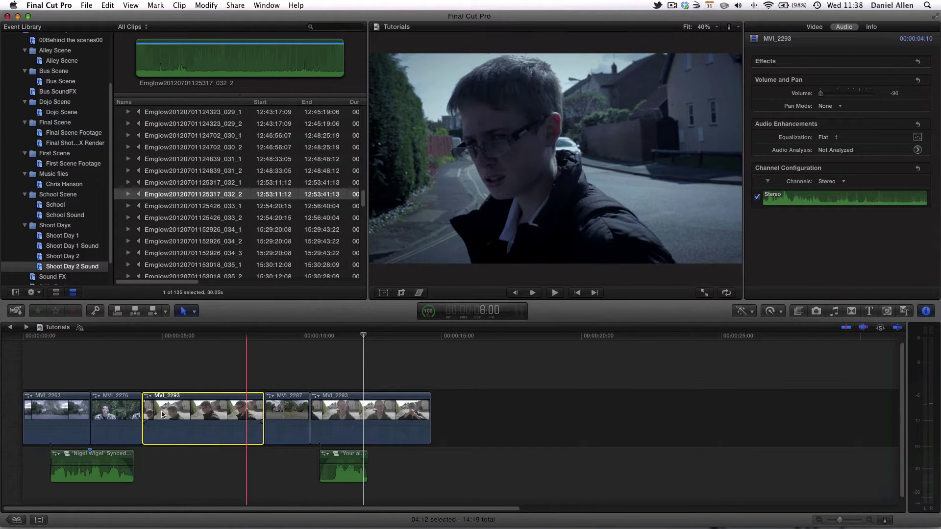
pyautogui.press('space')
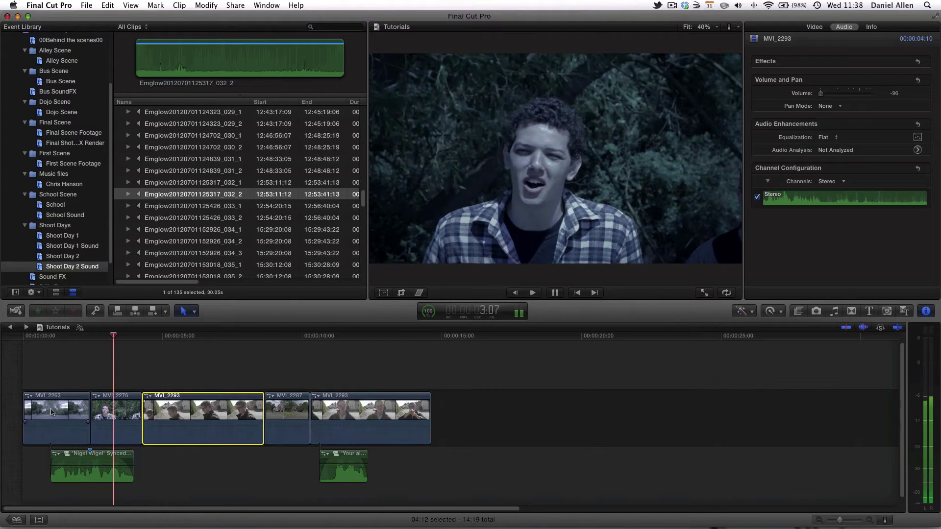
pyautogui.press('space')
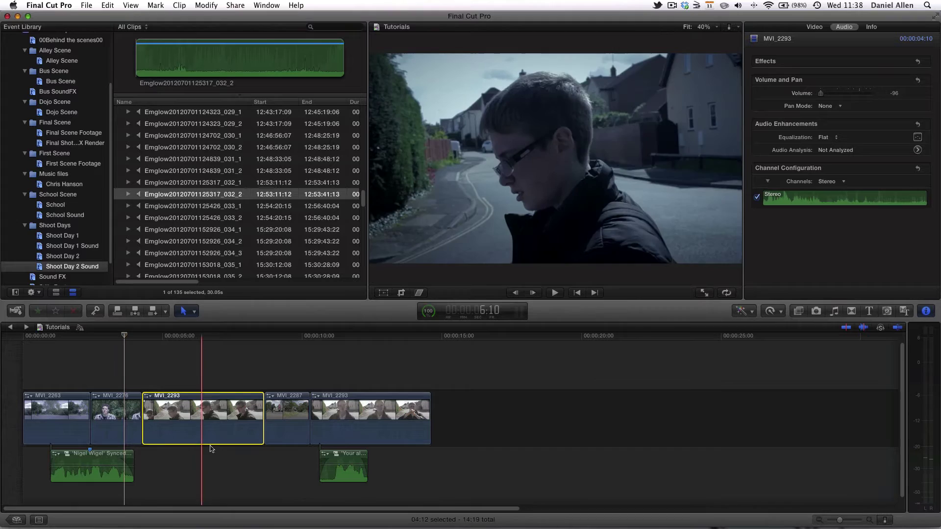
pyautogui.click(59, 417)
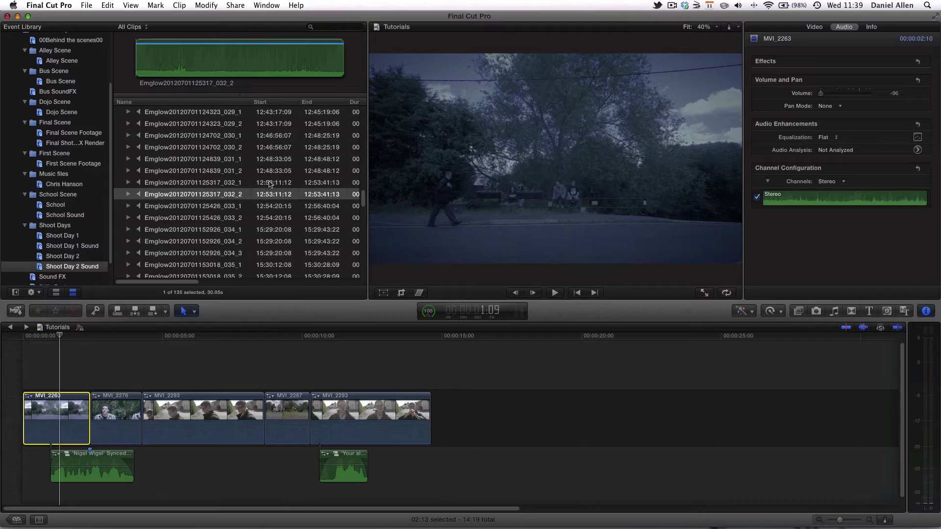
# Preview the Emglow recording and check MVI_2263's audio settings with Cmd+4.
pyautogui.click(203, 63)
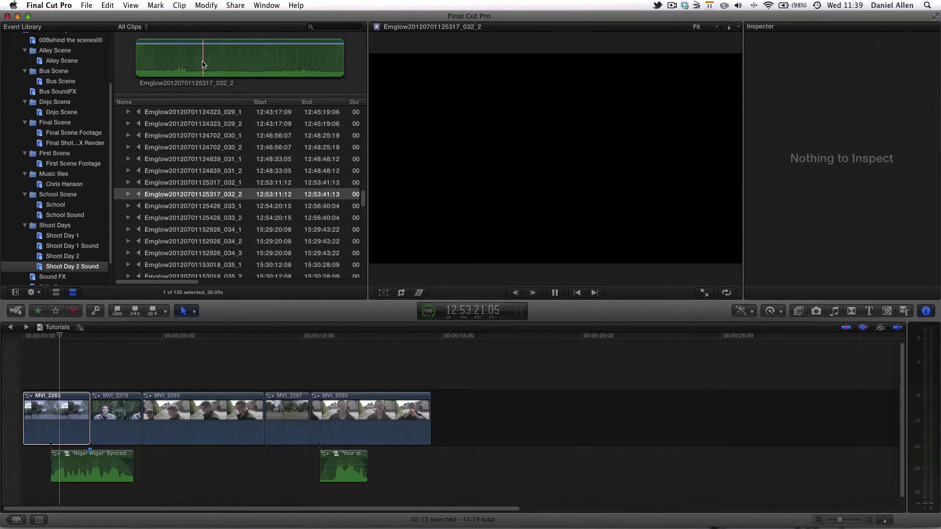
pyautogui.press('space')
pyautogui.press('space')
pyautogui.press('super+4')
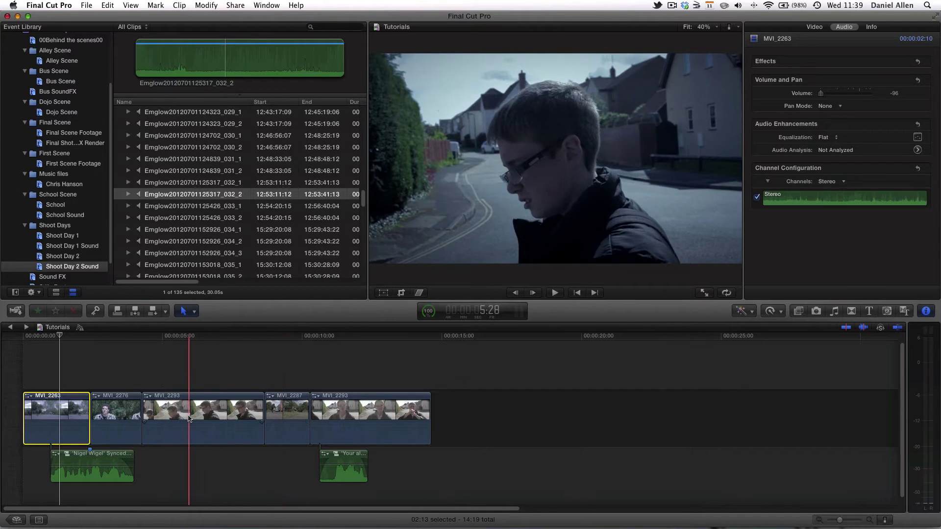
pyautogui.click(172, 416)
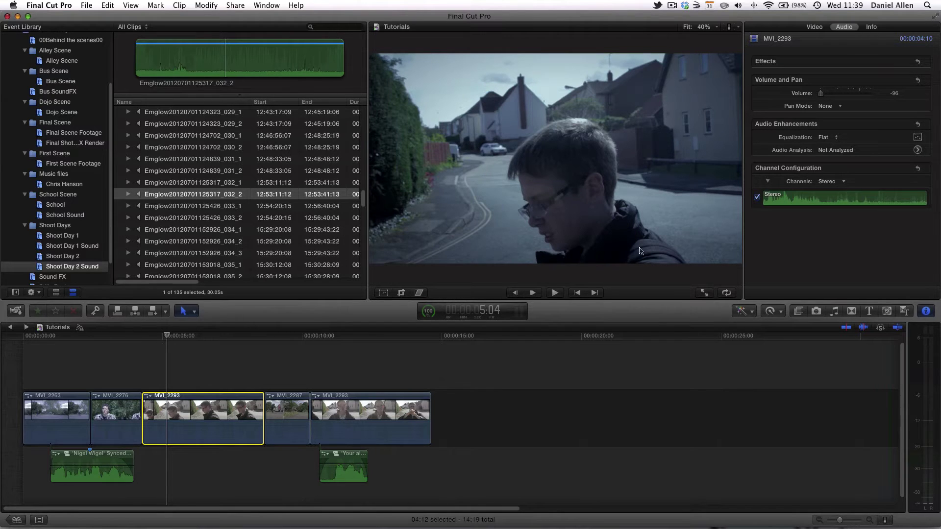
# Synchronize the Emglow 032_1 and 032_2 recordings into one clip.
pyautogui.keyDown('shift'); pyautogui.click(234, 183); pyautogui.keyUp('shift')
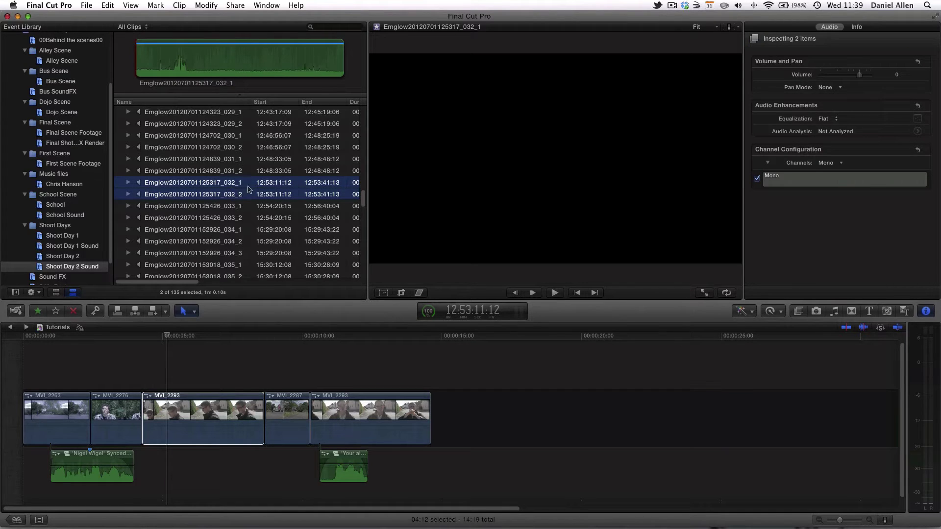
pyautogui.rightClick(237, 182)
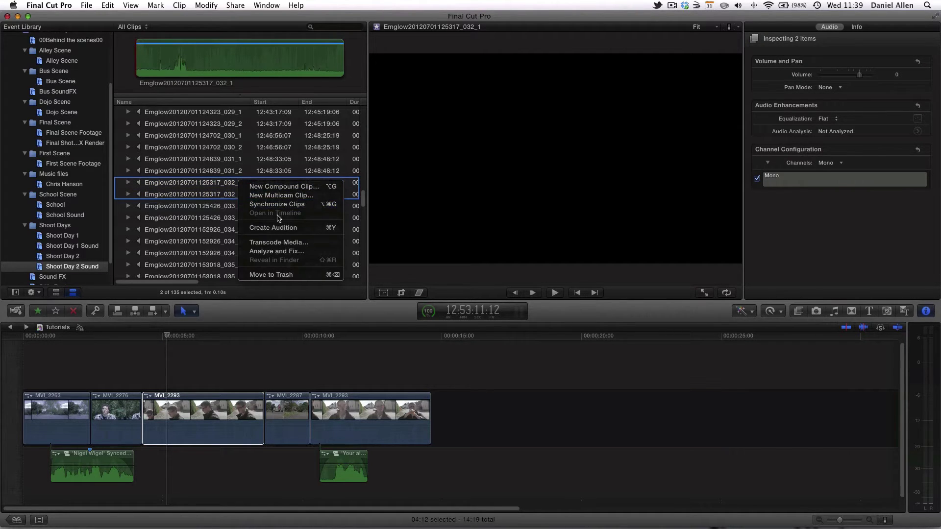
pyautogui.click(278, 205)
# Show The Ali Complex event and select the new synchronized clip, leaving its name unchanged.
pyautogui.scroll(5, 49, 78)
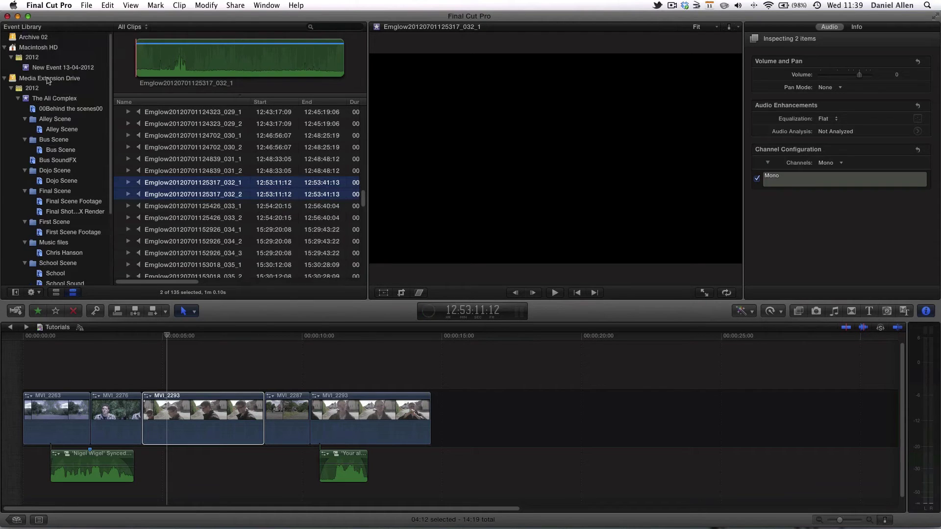
pyautogui.click(72, 99)
pyautogui.scroll(-1, 185, 131)
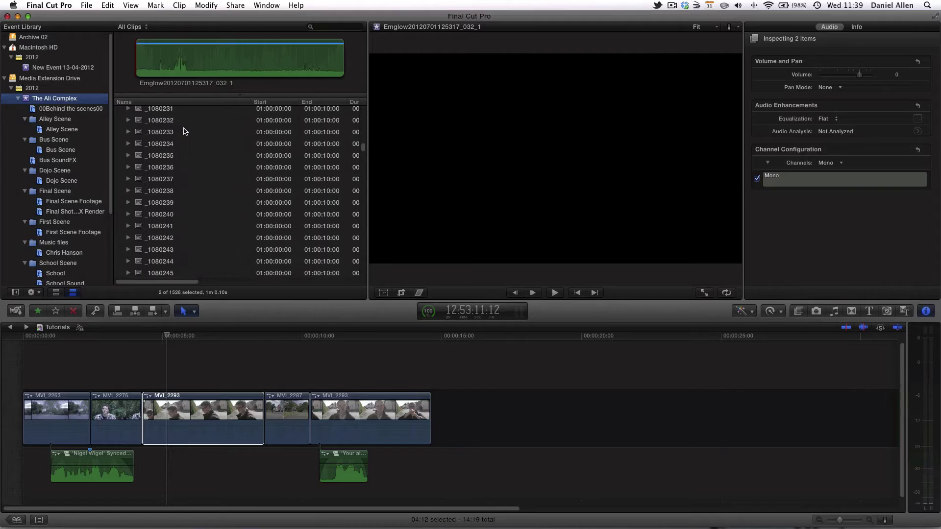
pyautogui.scroll(15, 185, 132)
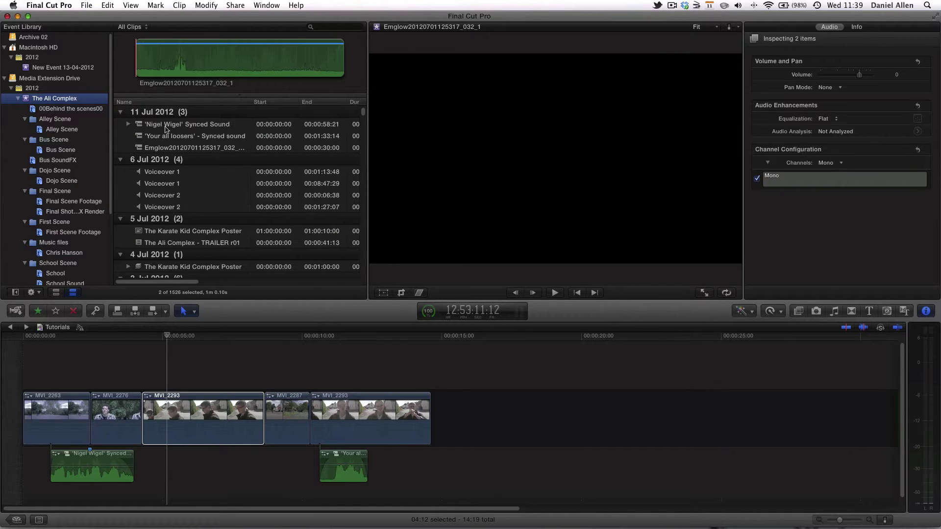
pyautogui.click(164, 148)
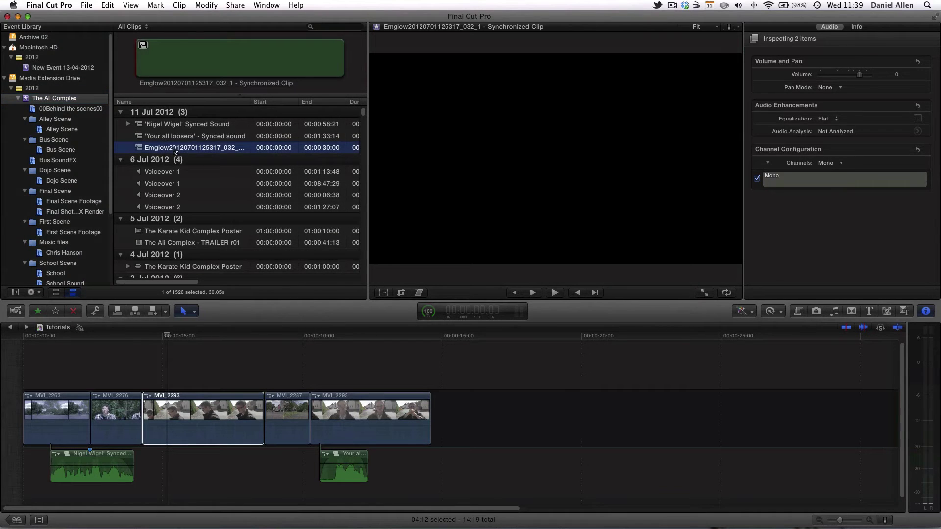
pyautogui.rightClick(214, 149)
pyautogui.click(176, 148)
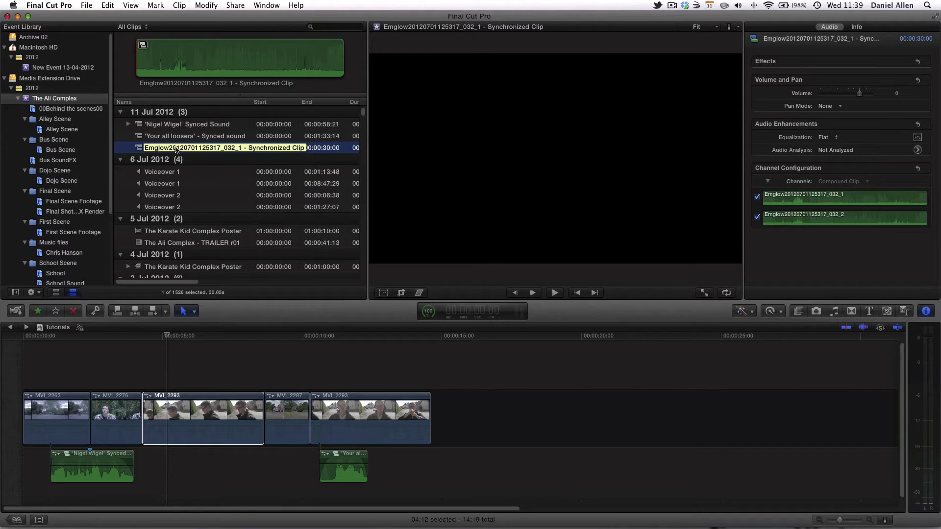
pyautogui.click(603, 136)
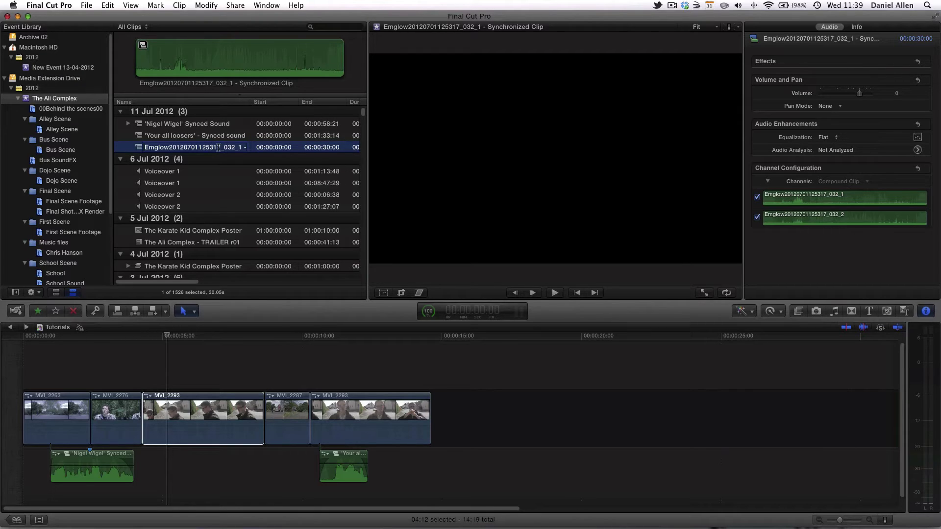
# Rename the synchronized clip 'Atmos River Sound' and drag it onto the Shoot Day 1 Sound event.
pyautogui.click(218, 148)
pyautogui.write('Atmos River Sound')
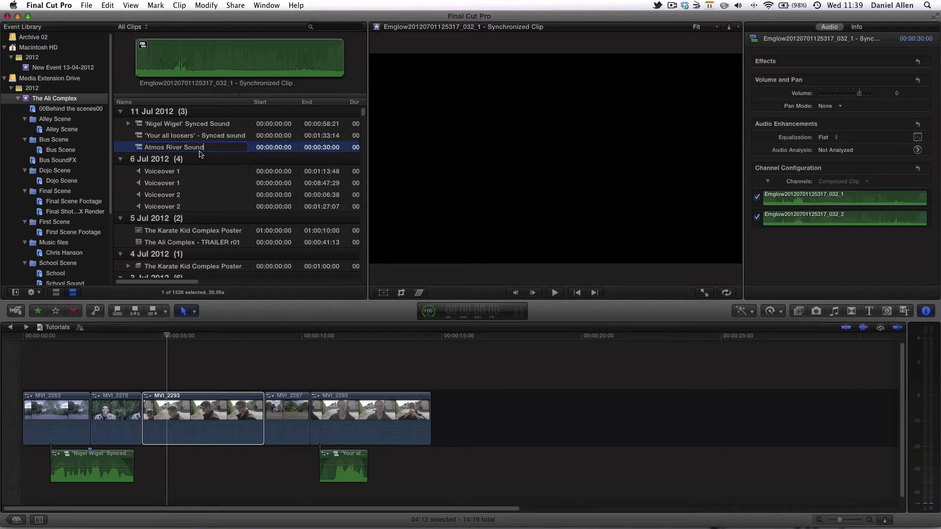
pyautogui.press('Return')
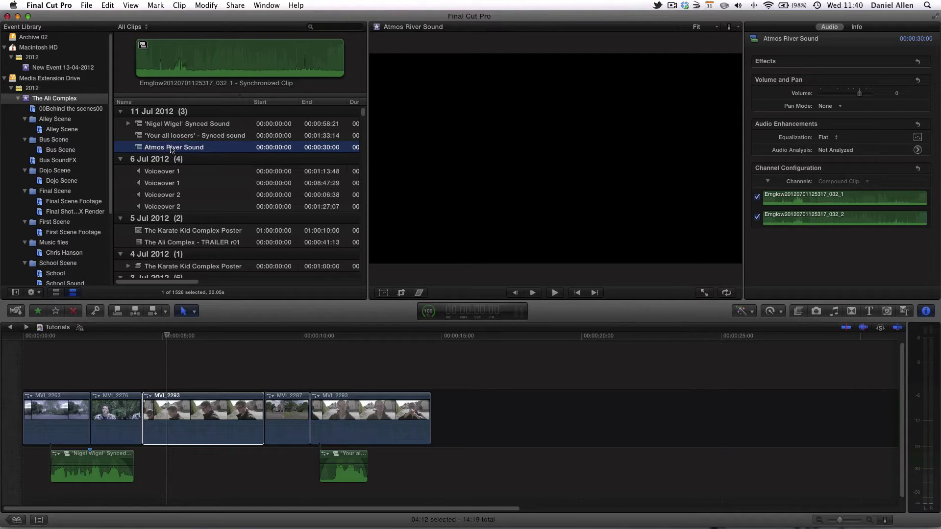
pyautogui.scroll(-5, 74, 210)
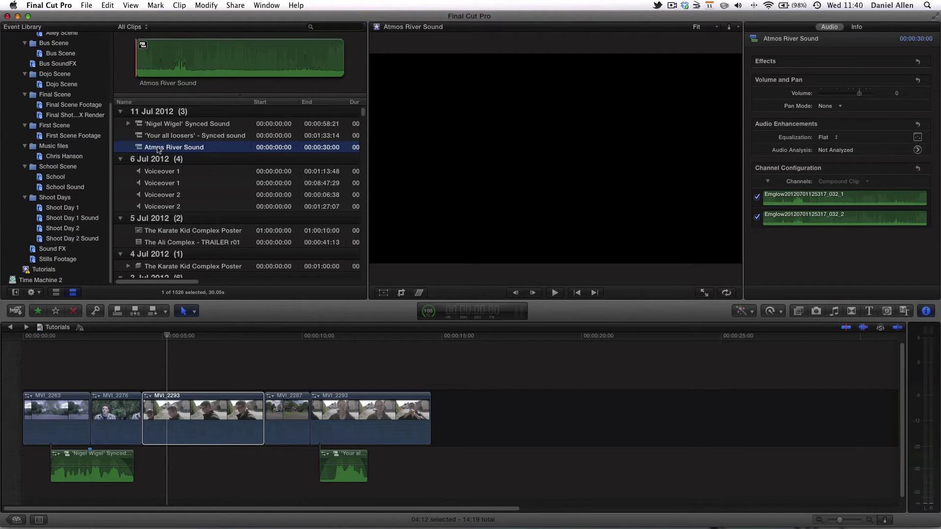
pyautogui.moveTo(119, 173); pyautogui.dragTo(84, 219)
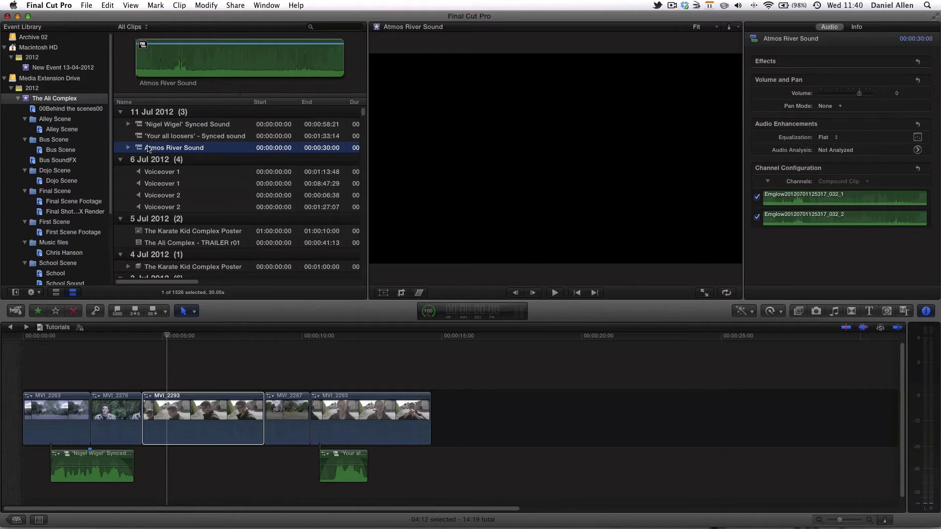
# Place the full Atmos River Sound below the storyline, preview it, then delete it from the timeline.
pyautogui.moveTo(147, 149); pyautogui.dragTo(32, 500)
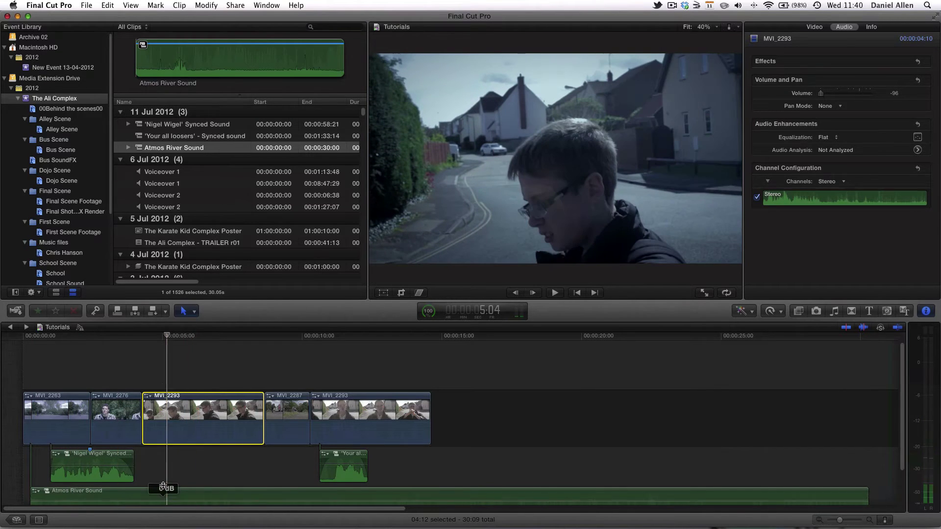
pyautogui.scroll(-3, 164, 487)
pyautogui.press('space')
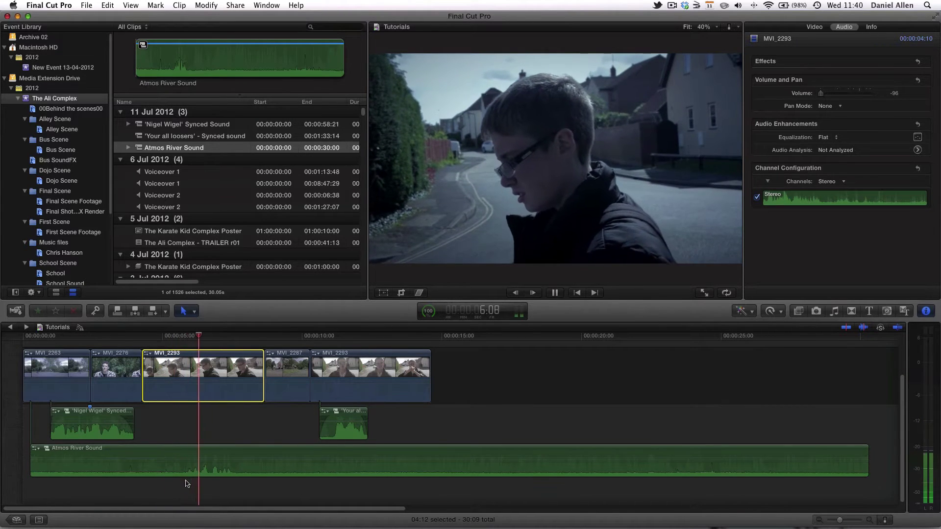
pyautogui.press('space')
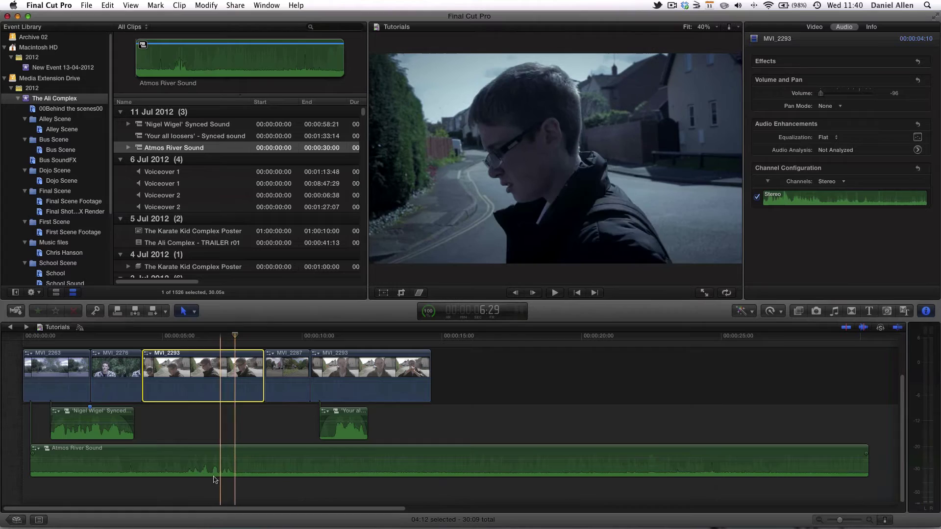
pyautogui.click(212, 478)
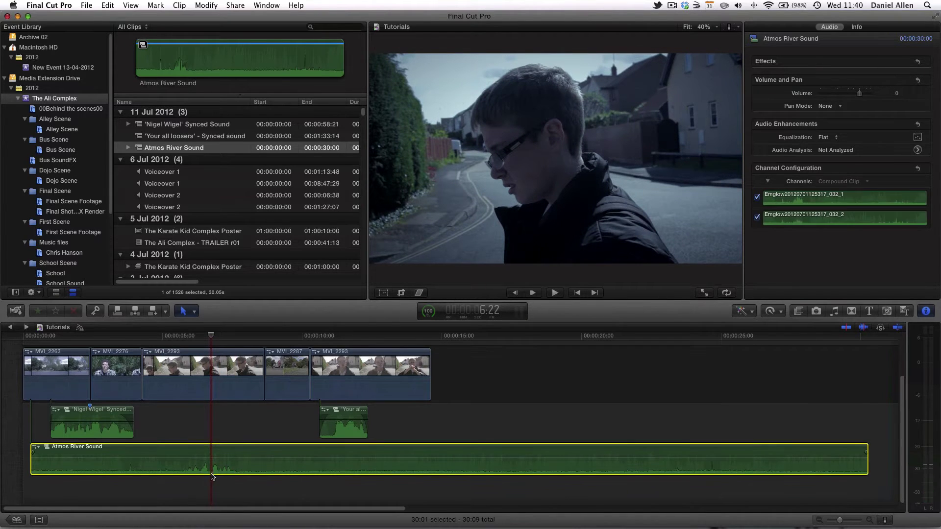
pyautogui.press('Delete')
# Mark a ten-second range of Atmos River Sound and connect it below the dialogue clips.
pyautogui.click(201, 68)
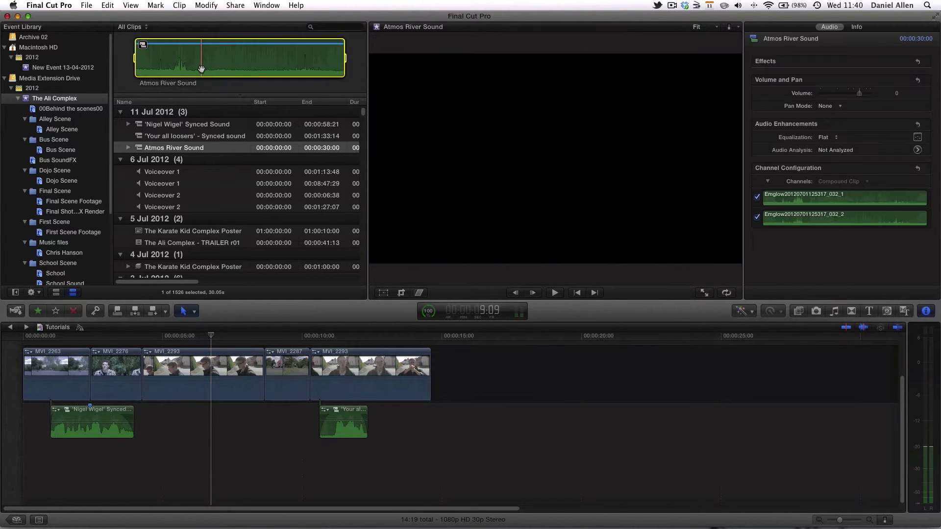
pyautogui.moveTo(201, 69); pyautogui.dragTo(271, 69)
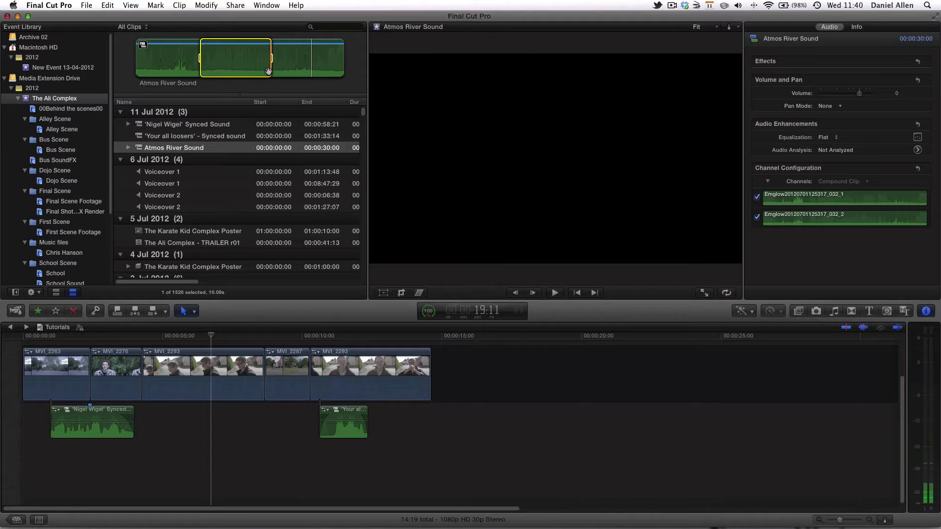
pyautogui.moveTo(219, 61); pyautogui.dragTo(27, 468)
pyautogui.moveTo(86, 469); pyautogui.dragTo(87, 469)
pyautogui.click(210, 72)
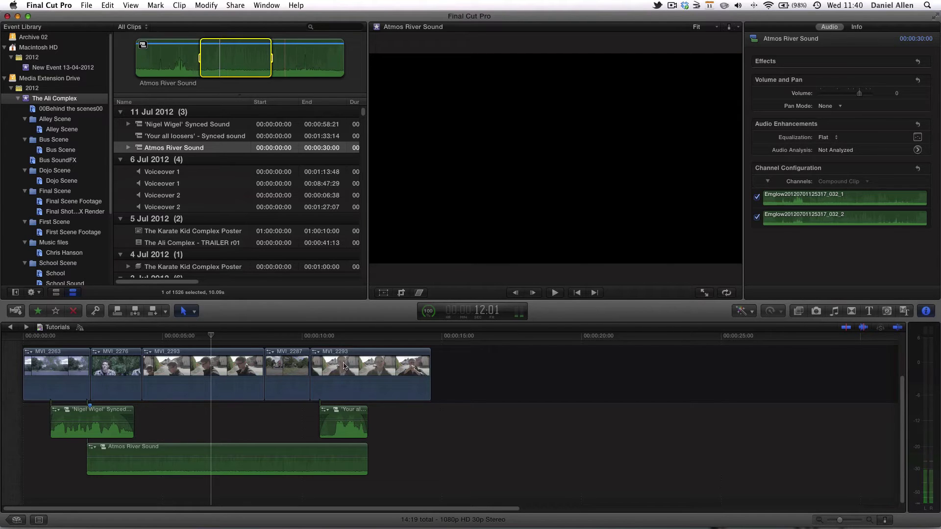
# Lengthen the atmosphere clip at its end and pull its start back to the timeline beginning.
pyautogui.click(355, 440)
pyautogui.moveTo(382, 449); pyautogui.dragTo(417, 449)
pyautogui.click(89, 453)
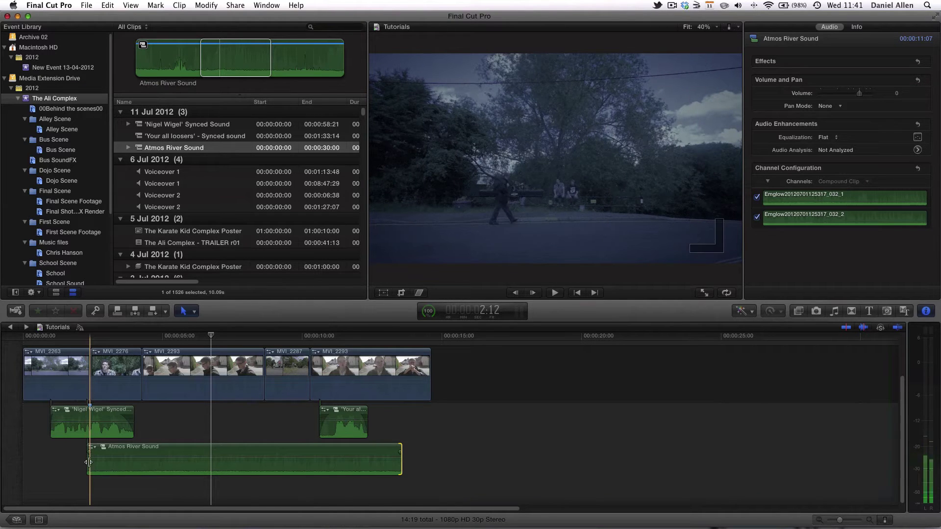
pyautogui.moveTo(87, 464); pyautogui.dragTo(44, 468)
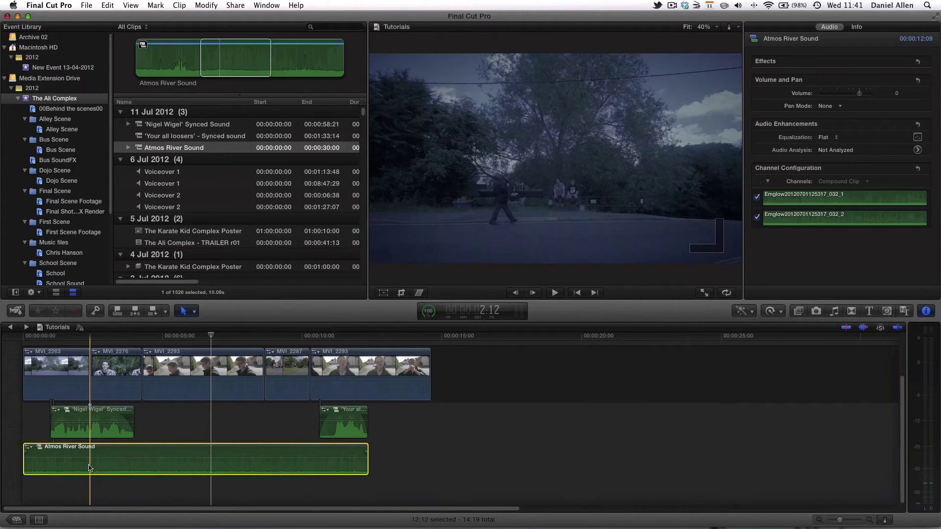
# Inside the Atmos River Sound compound clip, set the 032_1 channel to Left and 032_2 to Right.
pyautogui.doubleClick(89, 467)
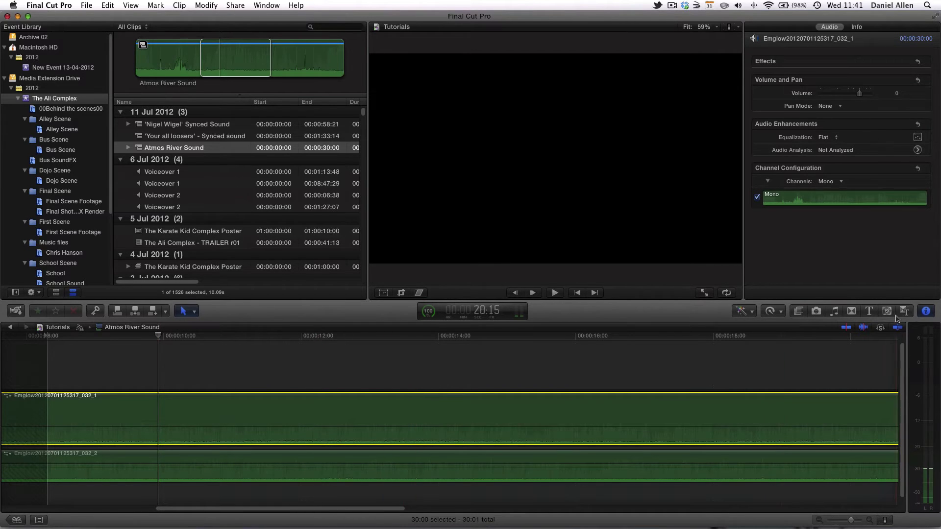
pyautogui.click(826, 182)
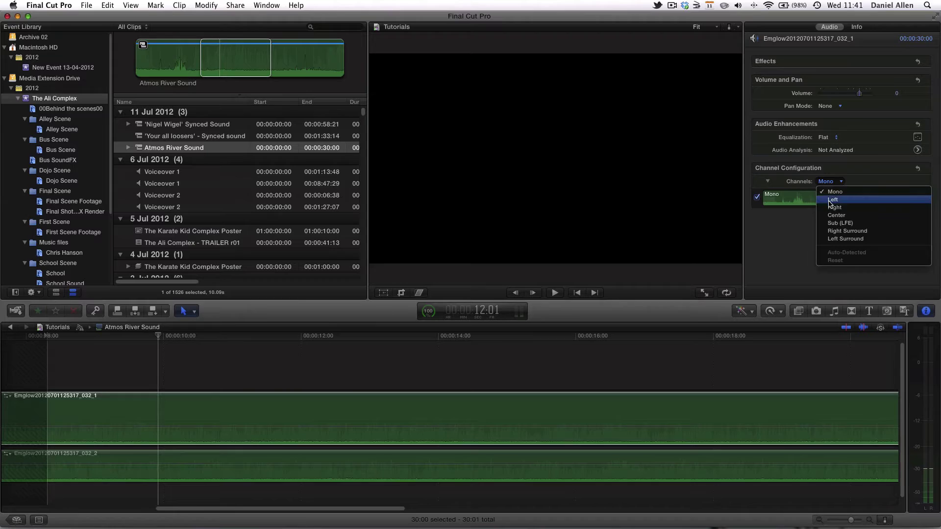
pyautogui.click(833, 200)
pyautogui.click(337, 463)
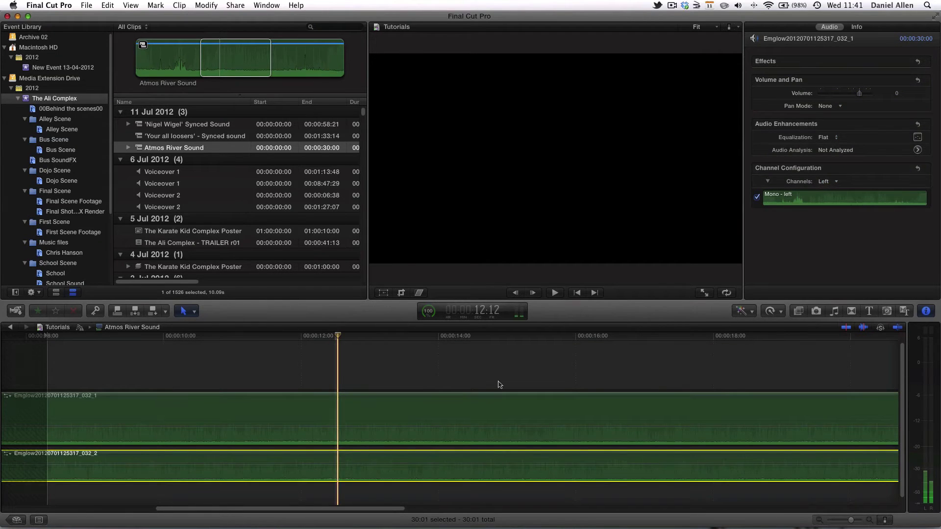
pyautogui.click(832, 182)
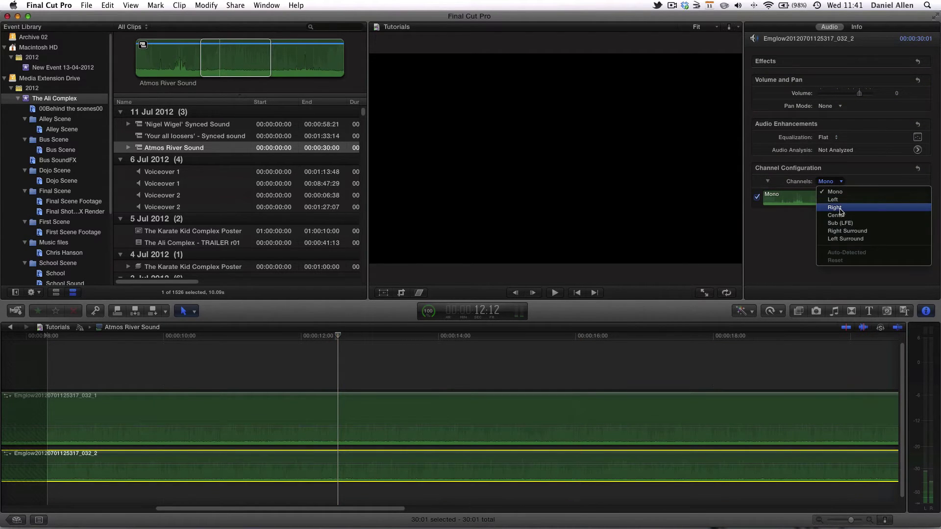
pyautogui.click(836, 207)
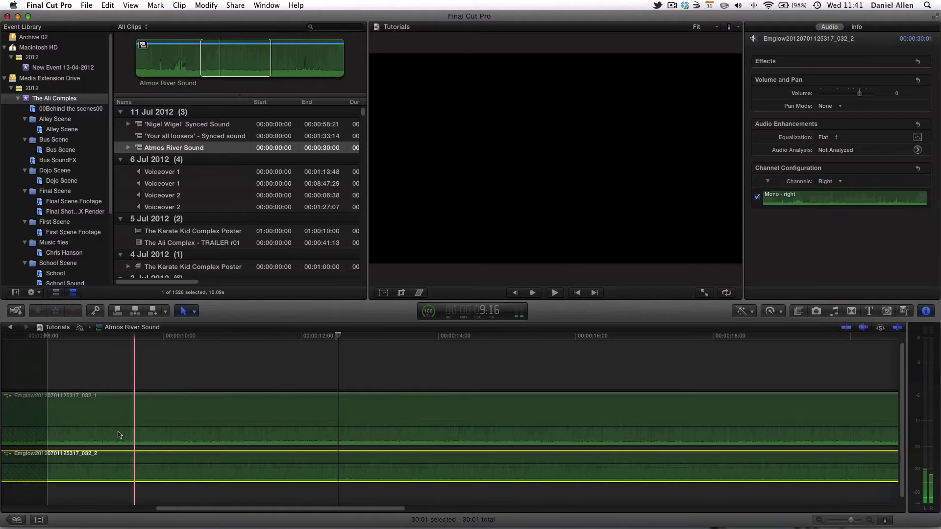
# Return to the Tutorials timeline and play back from the skimmed point.
pyautogui.click(11, 329)
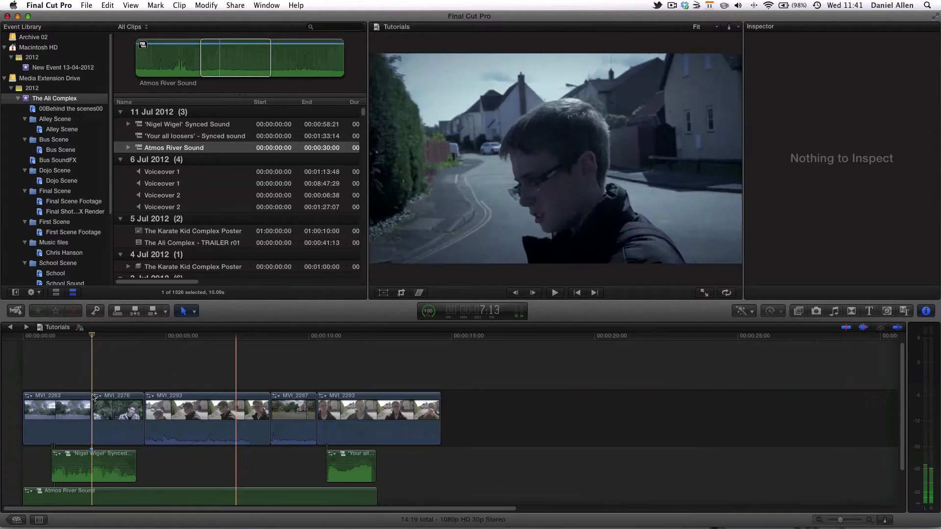
pyautogui.scroll(-2, 87, 447)
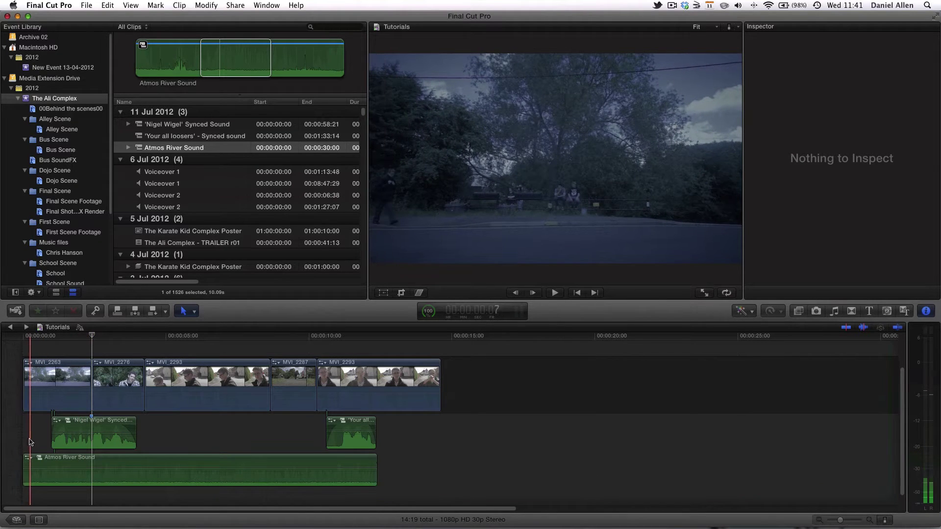
pyautogui.press('space')
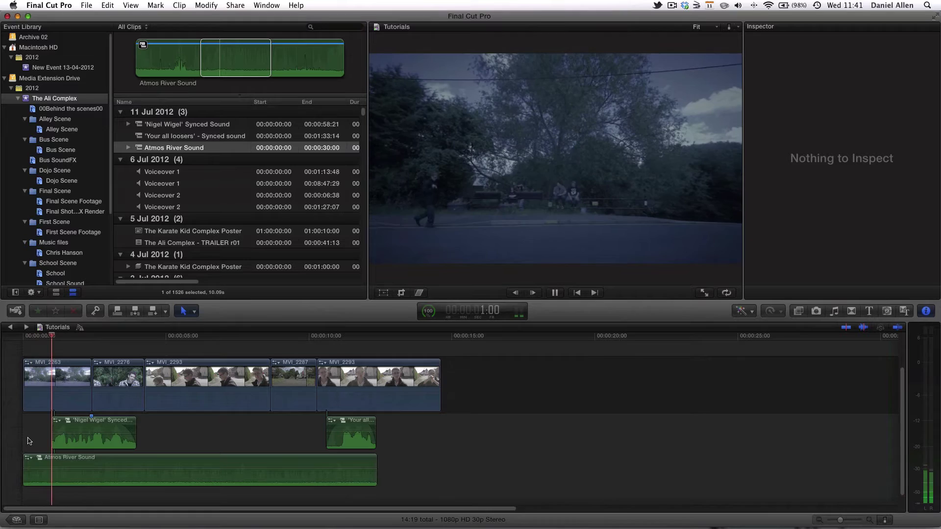
pyautogui.press('space')
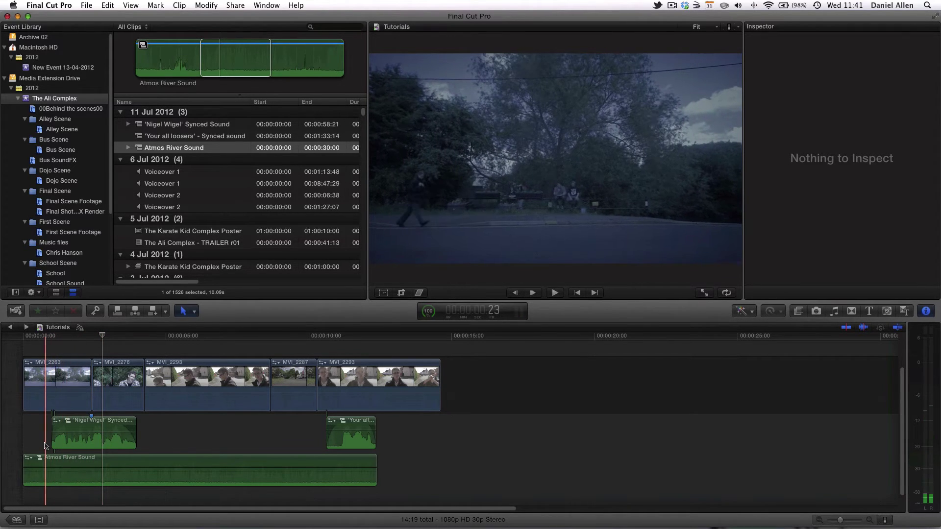
pyautogui.press('space')
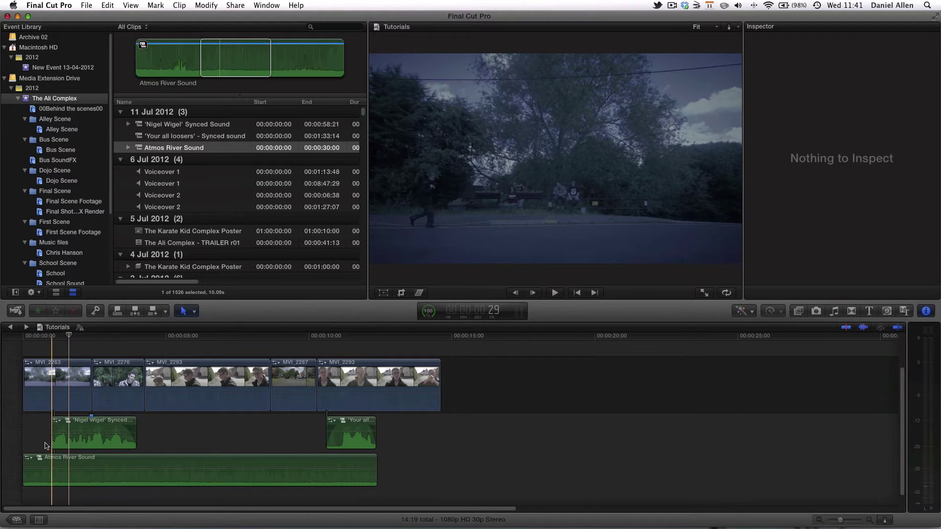
pyautogui.moveTo(112, 431)
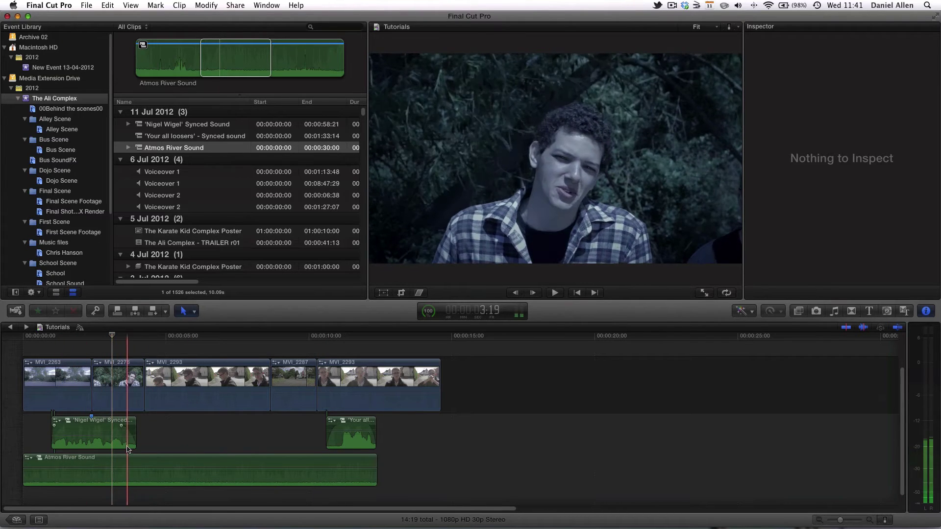
# Zoom in and raise the Atmos River Sound volume to 5 dB.
pyautogui.press('super+equal')
pyautogui.press('super+equal')
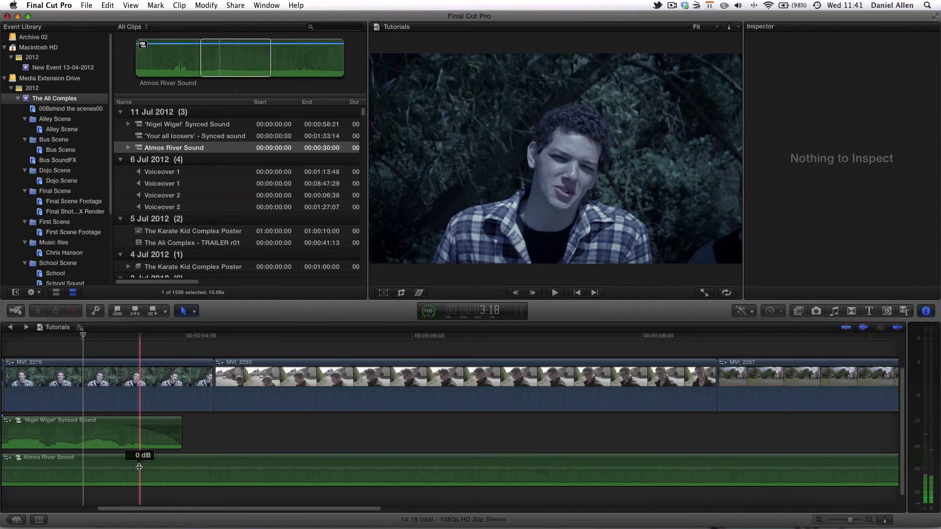
pyautogui.moveTo(144, 467); pyautogui.dragTo(123, 441)
pyautogui.click(181, 434)
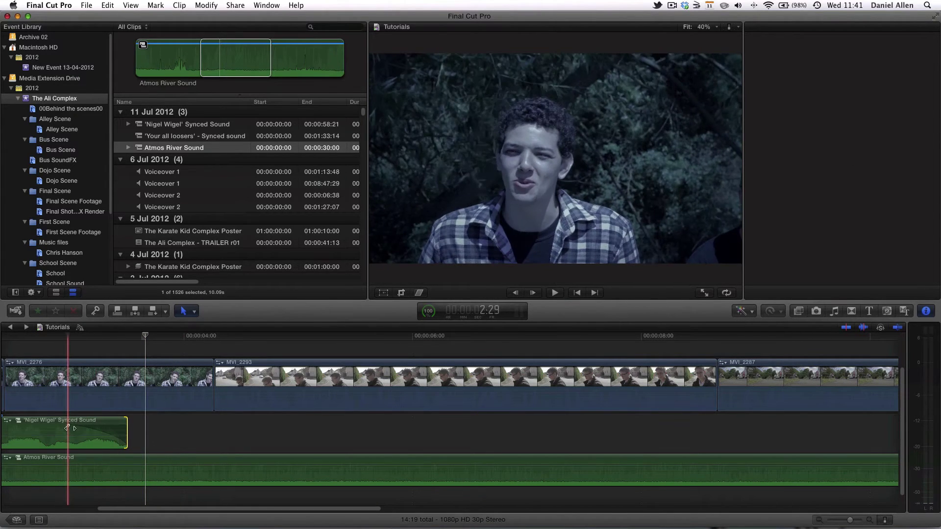
# Trim the Nigel Wigel clip's end and try a fade-out, playing it back.
pyautogui.click(102, 427)
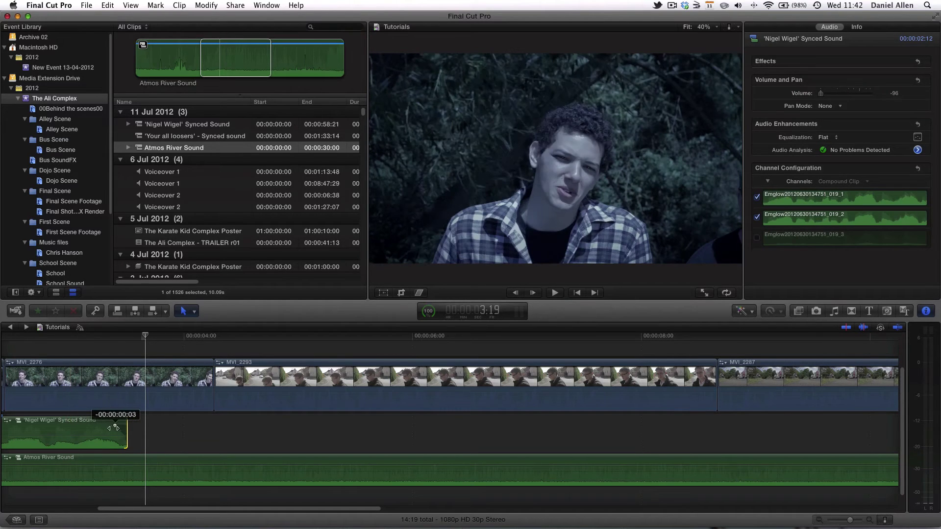
pyautogui.moveTo(116, 428); pyautogui.dragTo(145, 427)
pyautogui.moveTo(98, 388); pyautogui.dragTo(148, 410)
pyautogui.press('space')
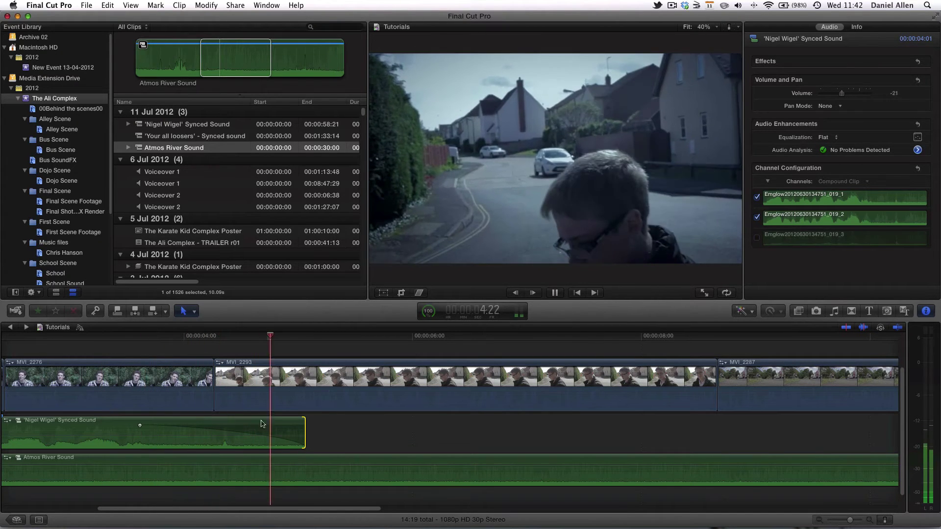
pyautogui.press('space')
# Readjust the Nigel Wigel clip's end and raise its volume to -8 dB.
pyautogui.moveTo(139, 425); pyautogui.dragTo(118, 425)
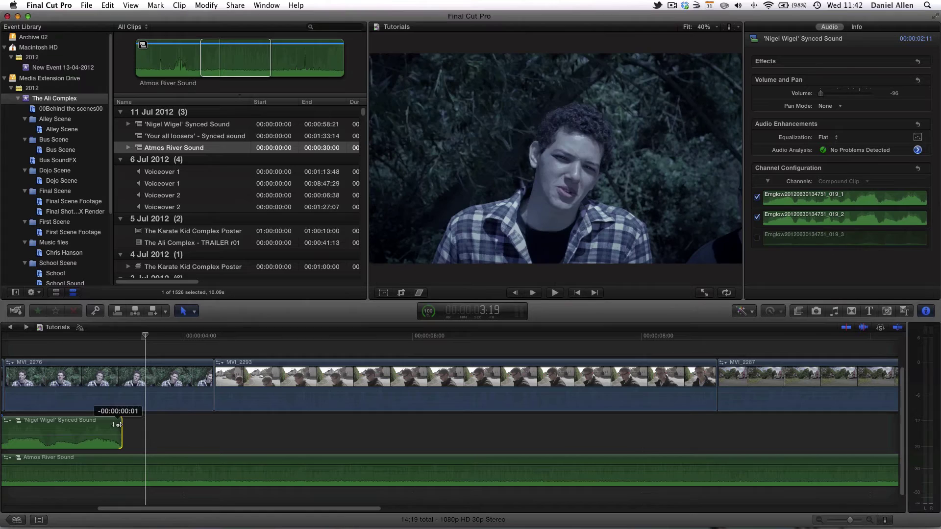
pyautogui.hotkey('shift', '/')
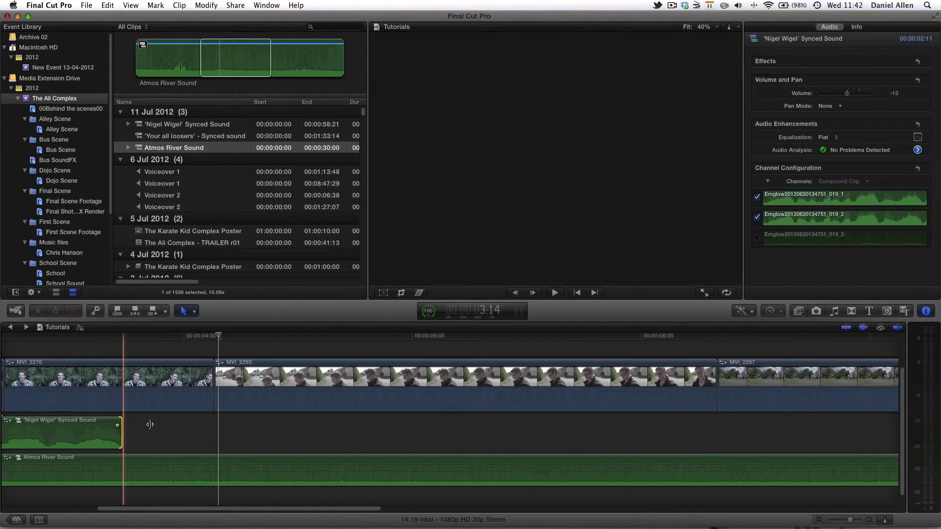
pyautogui.moveTo(150, 425); pyautogui.dragTo(114, 429)
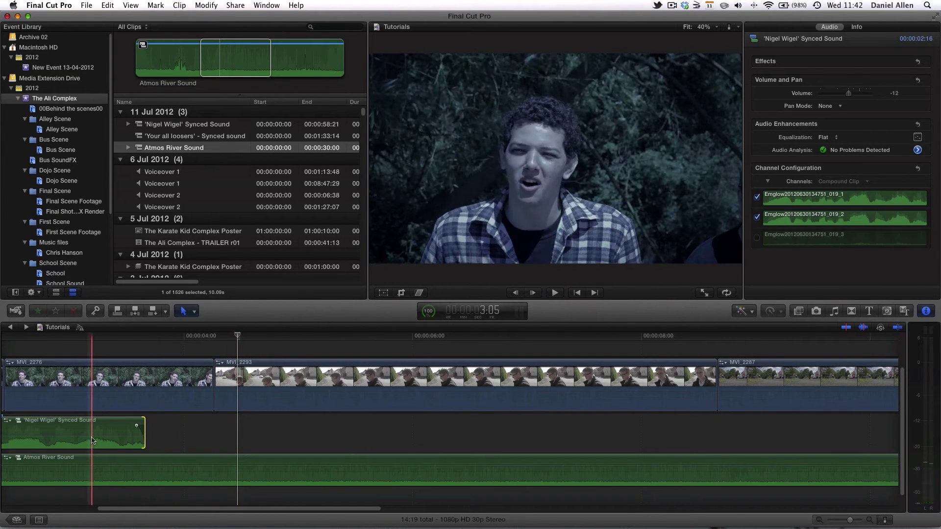
pyautogui.moveTo(92, 439); pyautogui.dragTo(94, 433)
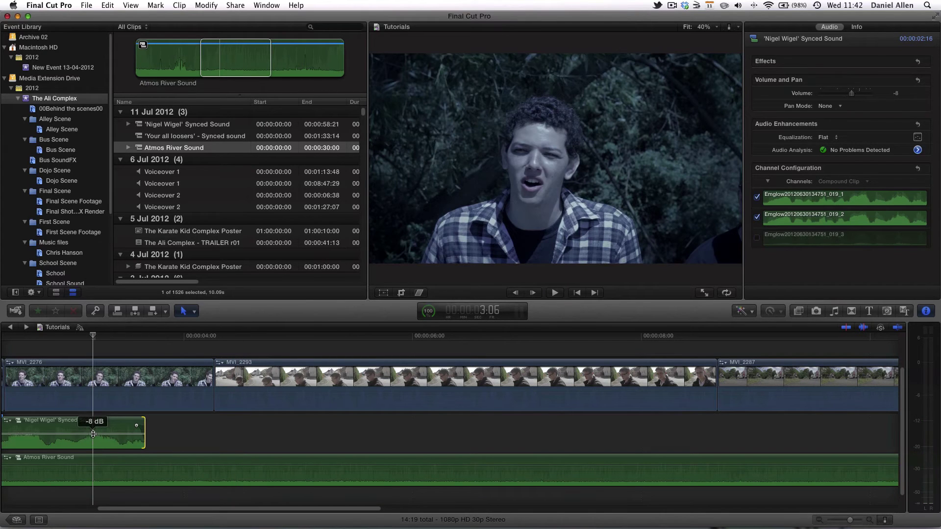
# Trim the start of the 'Nigel Wigel' Synced Sound clip, previewing the dialogue around it.
pyautogui.hscroll(-10, 105, 435)
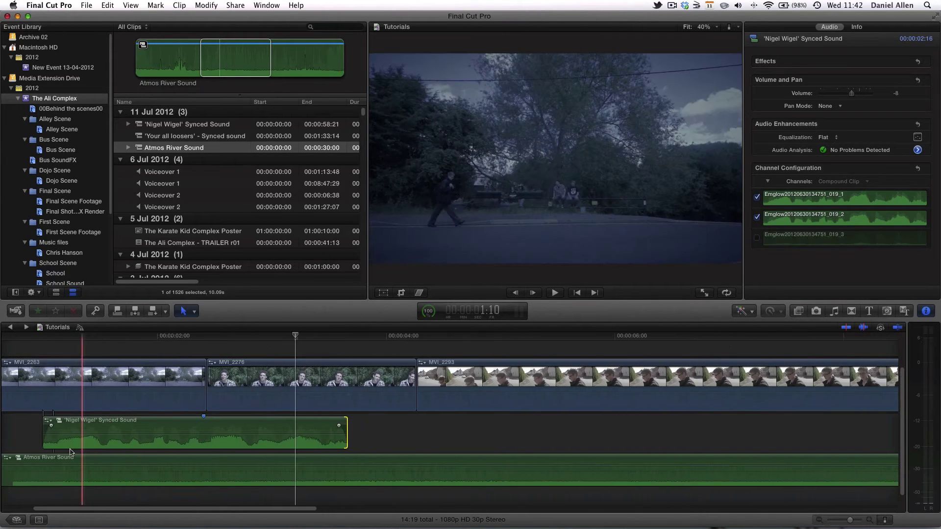
pyautogui.press('space')
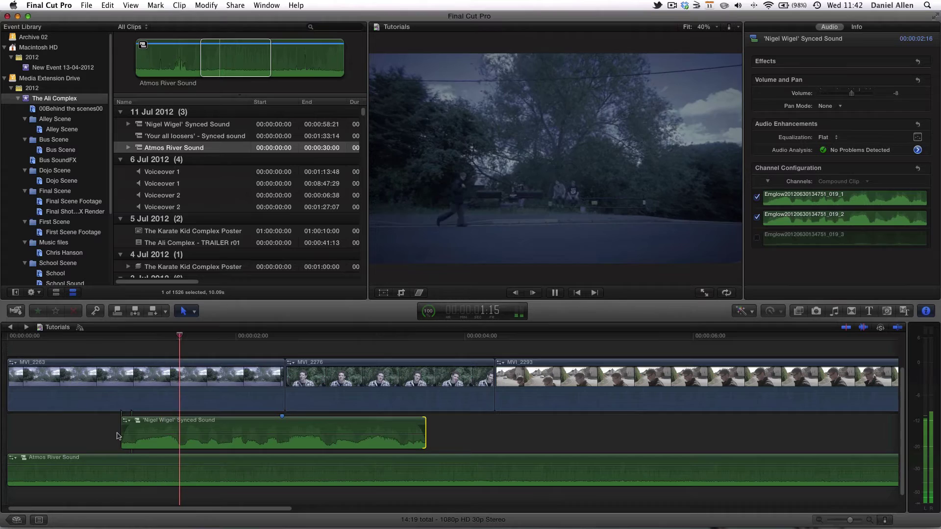
pyautogui.moveTo(121, 439); pyautogui.dragTo(132, 440)
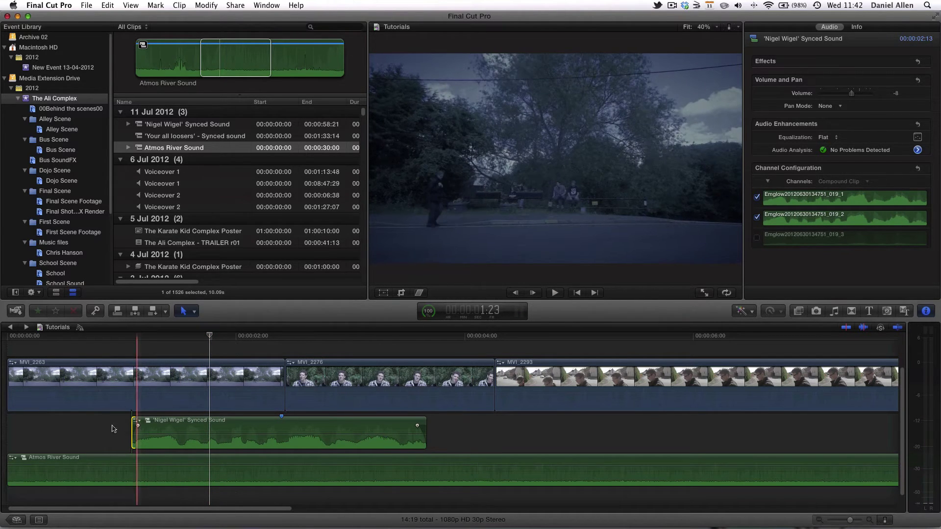
pyautogui.press('space')
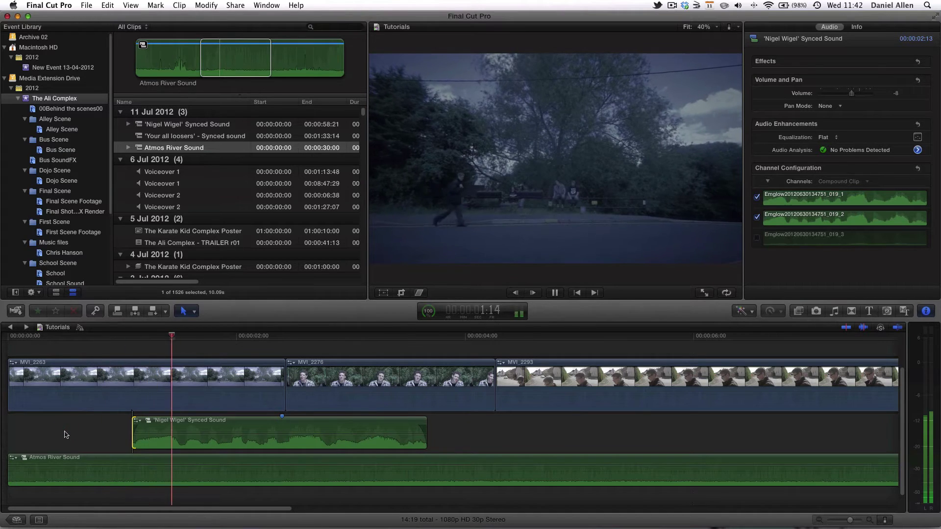
pyautogui.press('space')
pyautogui.moveTo(135, 425); pyautogui.dragTo(120, 428)
pyautogui.press('space')
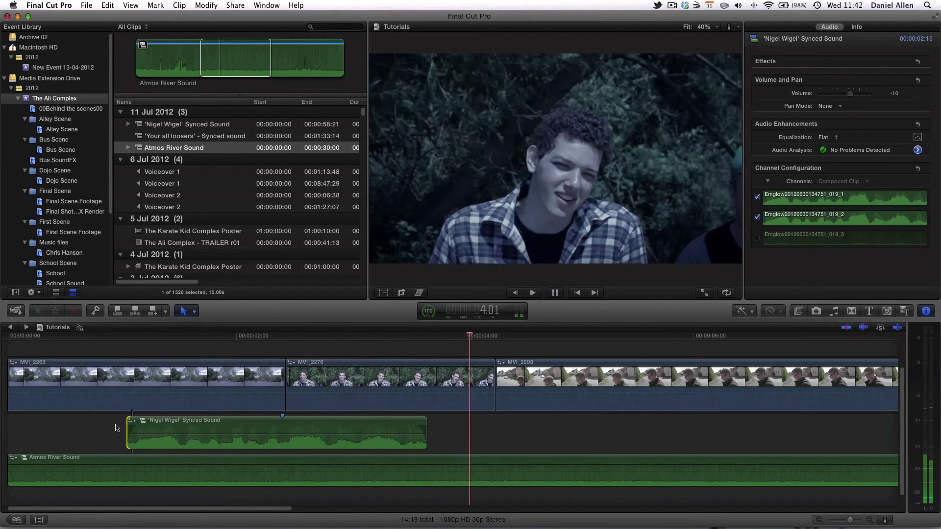
pyautogui.press('space')
# Lengthen the 'Nigel Wigel' clip's end slightly, check playback, and zoom the timeline out.
pyautogui.moveTo(427, 427); pyautogui.dragTo(434, 425)
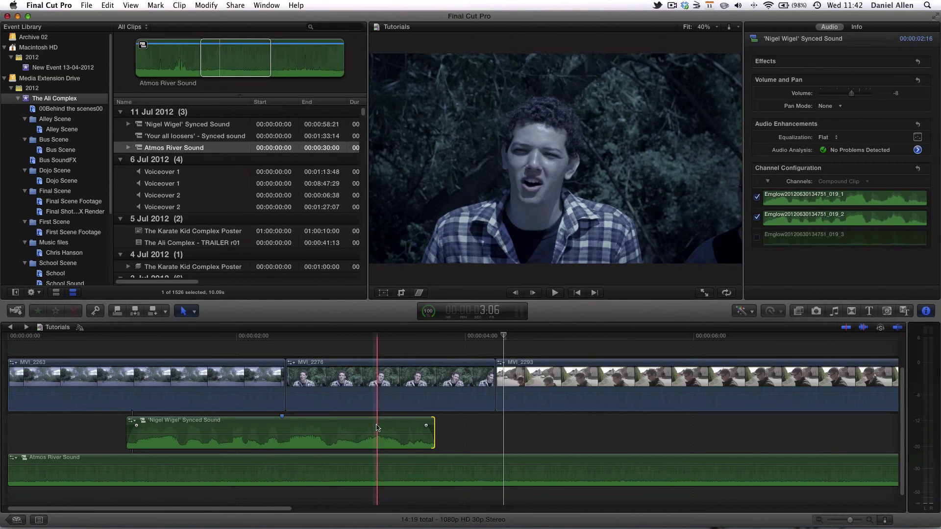
pyautogui.click(515, 337)
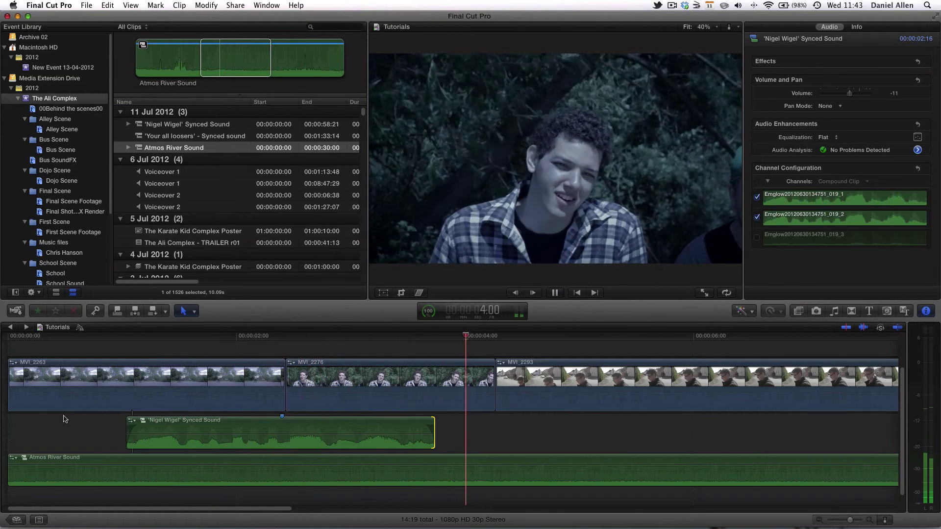
pyautogui.press('space')
pyautogui.press('super+minus')
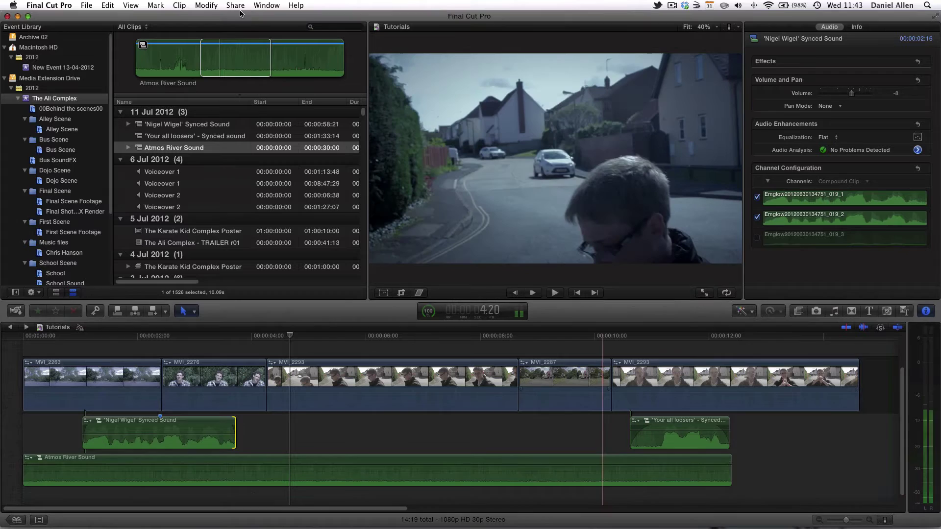
# Duplicate Atmos River Sound onto a lane below after the original, trimming where the two meet.
pyautogui.click(254, 50)
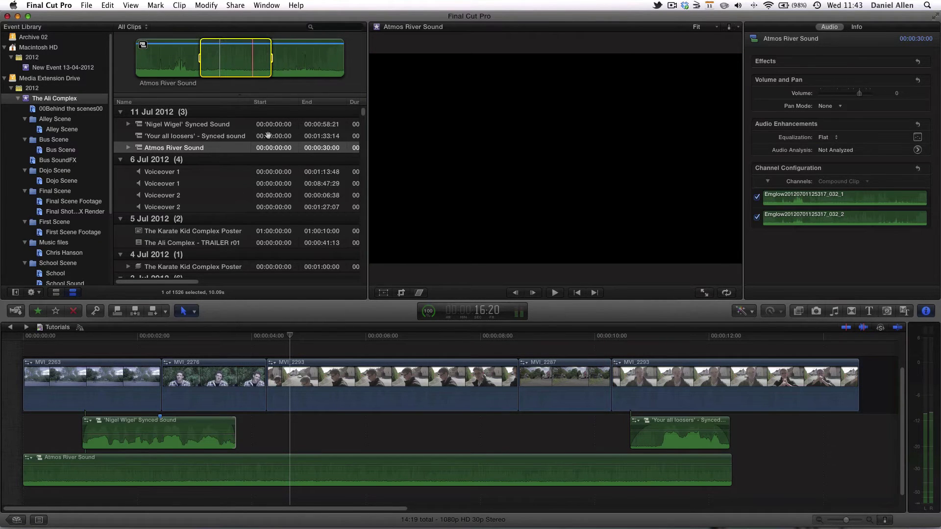
pyautogui.click(381, 461)
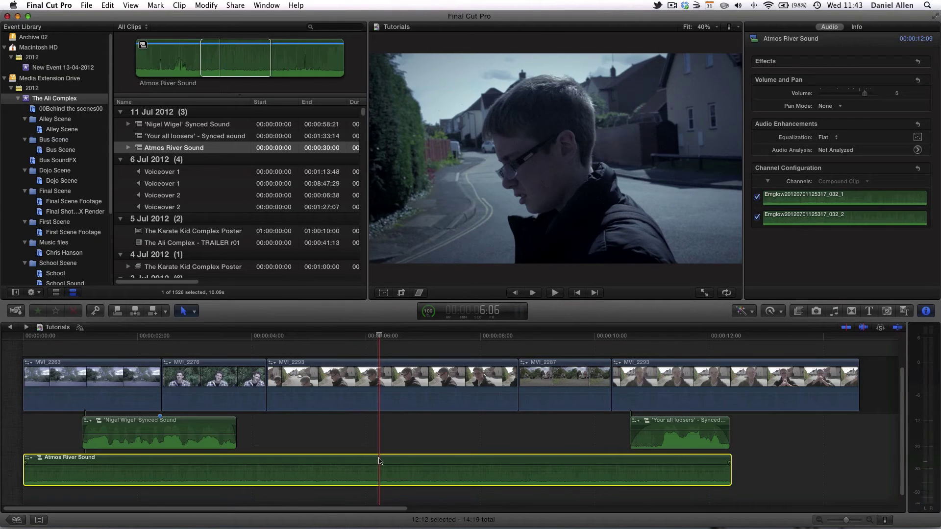
pyautogui.press('super+minus')
pyautogui.press('super+minus')
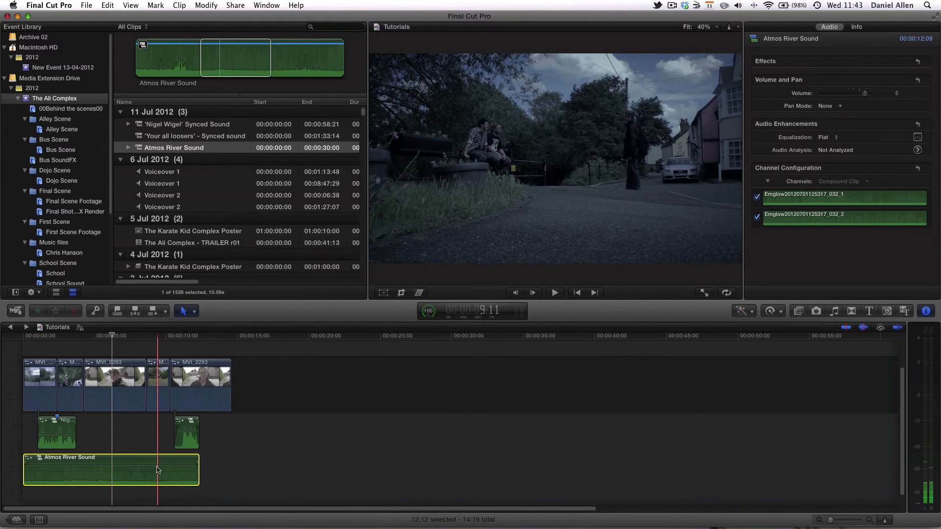
pyautogui.moveTo(159, 459); pyautogui.dragTo(322, 494)
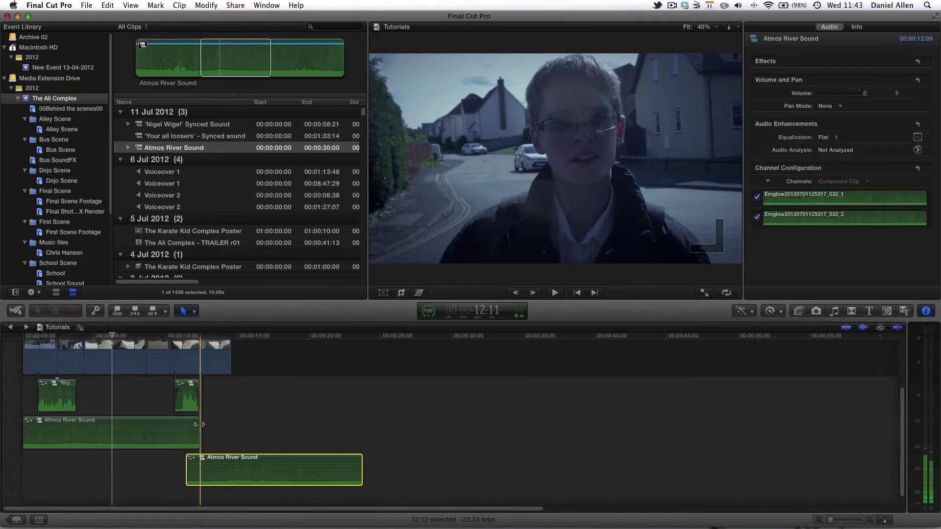
pyautogui.moveTo(200, 425); pyautogui.dragTo(199, 426)
pyautogui.moveTo(187, 463); pyautogui.dragTo(177, 445)
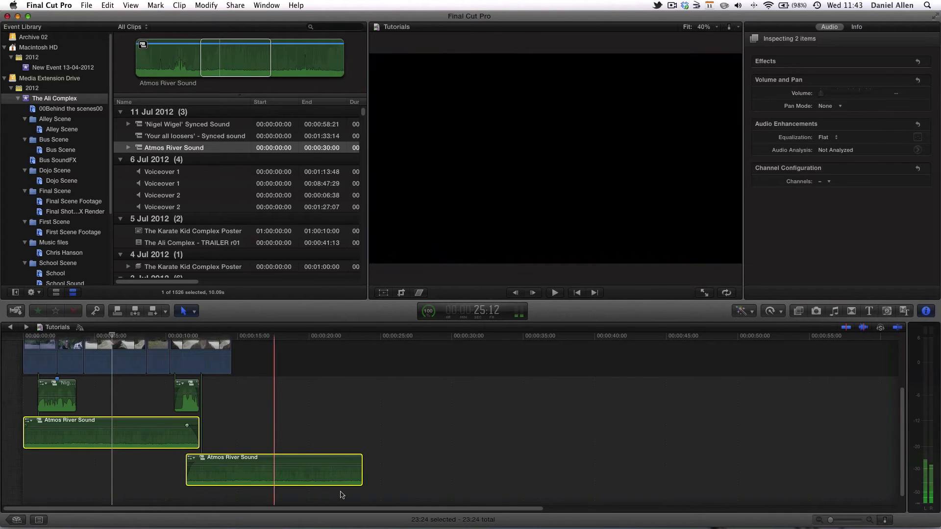
# Merge both Atmos River Sound clips with Option-G into a compound clip named ATMOS SOUND.
pyautogui.rightClick(172, 443)
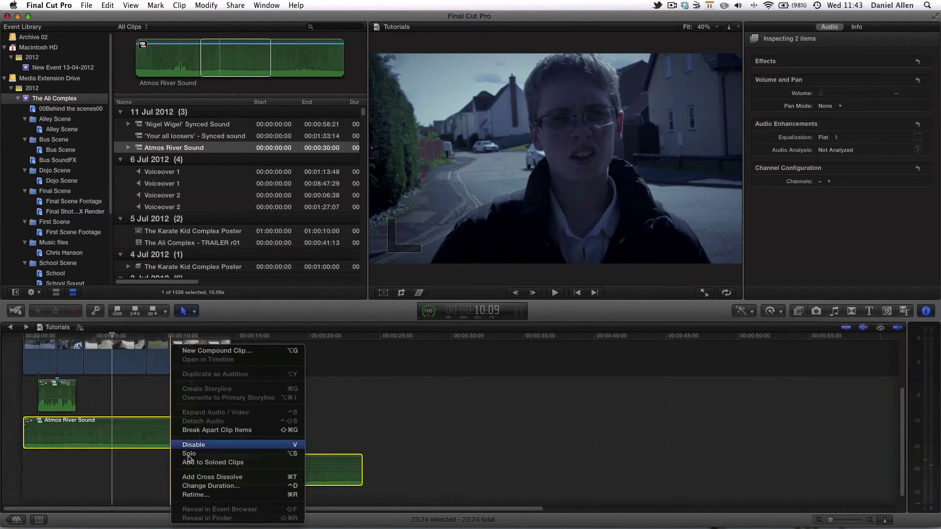
pyautogui.press('Escape')
pyautogui.hotkey('alt', 'g')
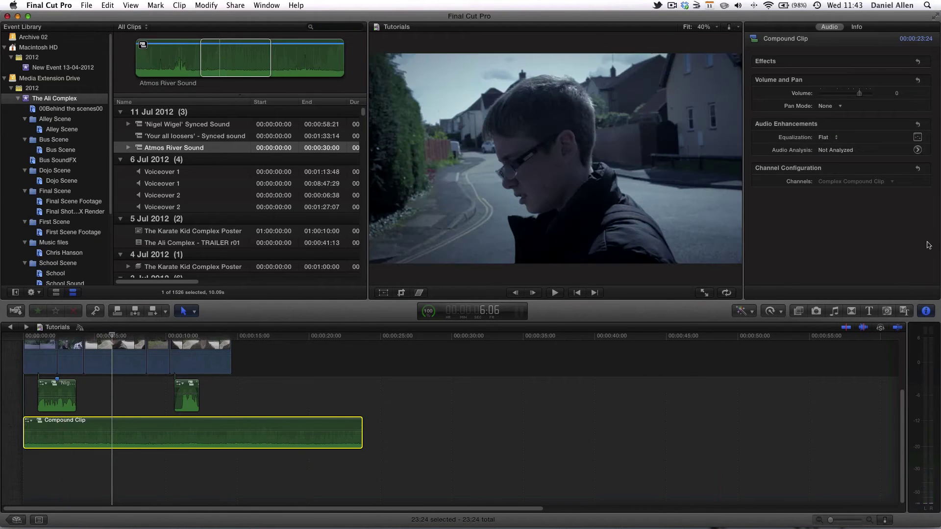
pyautogui.click(857, 27)
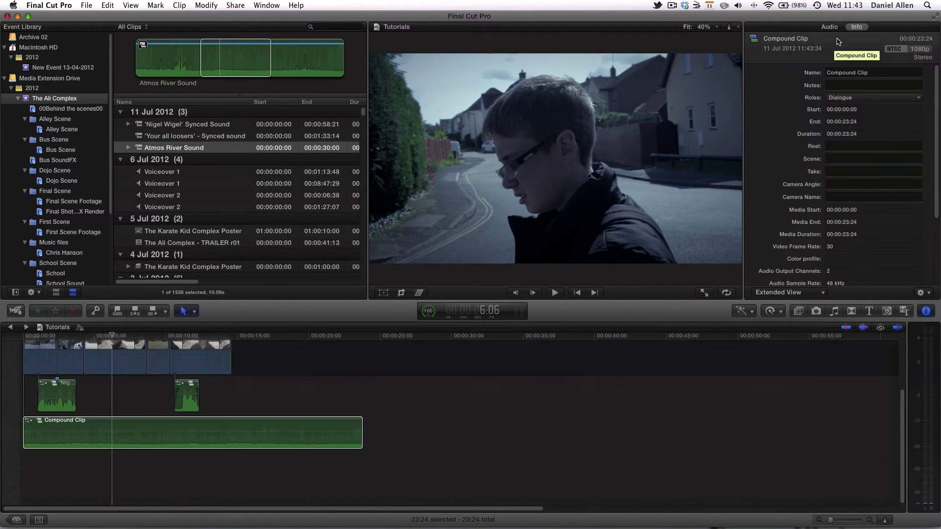
pyautogui.doubleClick(842, 72)
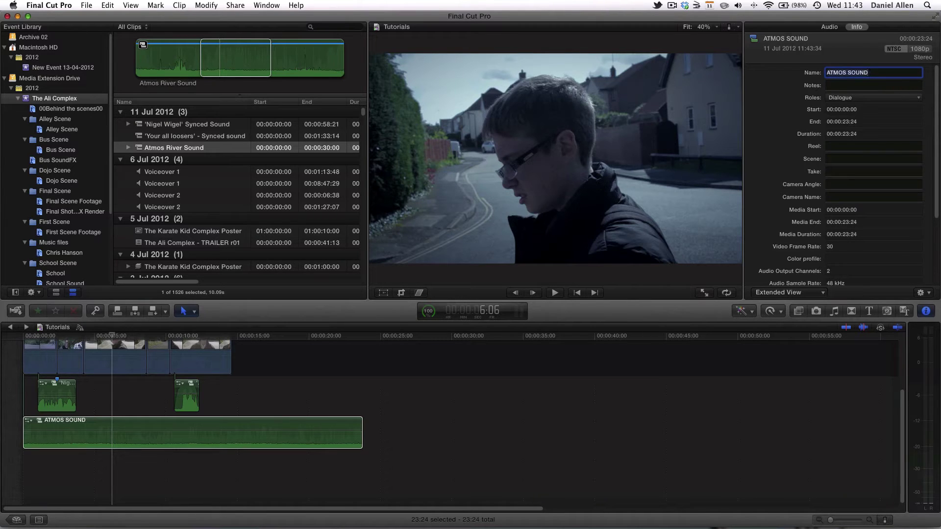
pyautogui.press('Return')
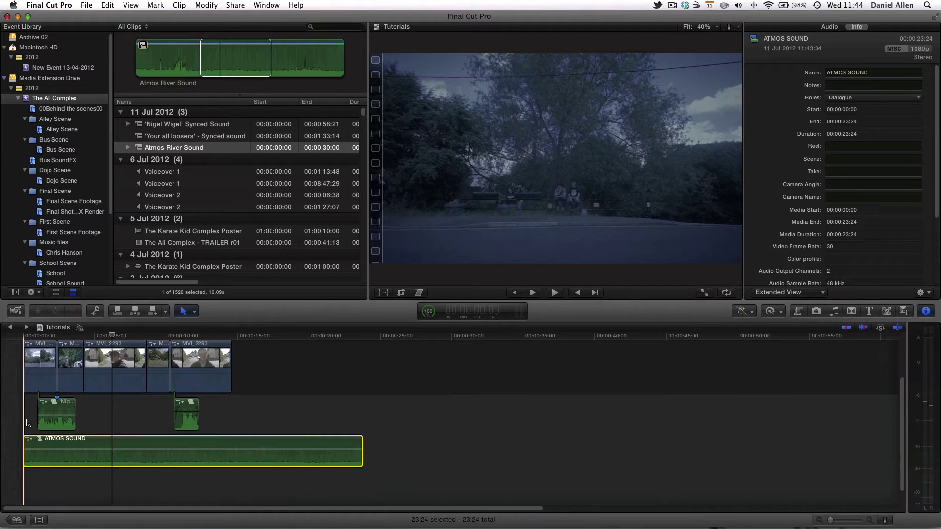
pyautogui.press('space')
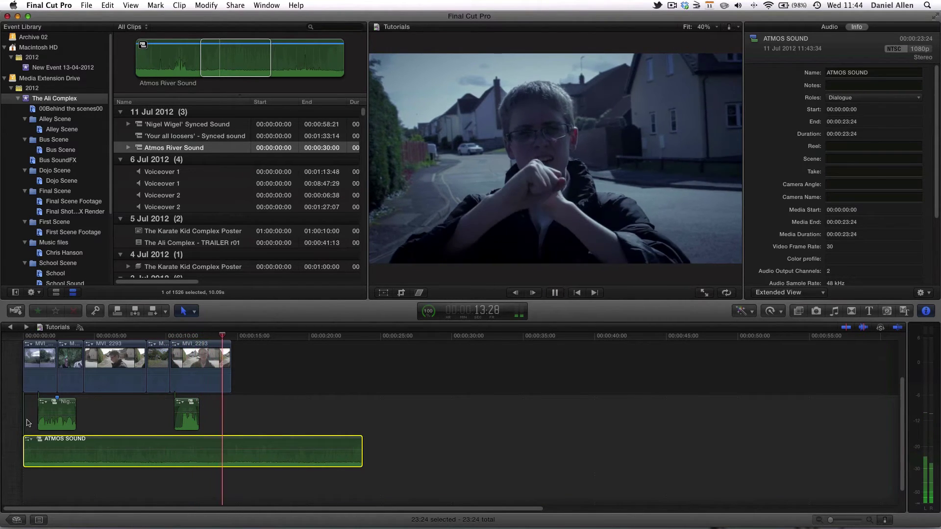
pyautogui.press('space')
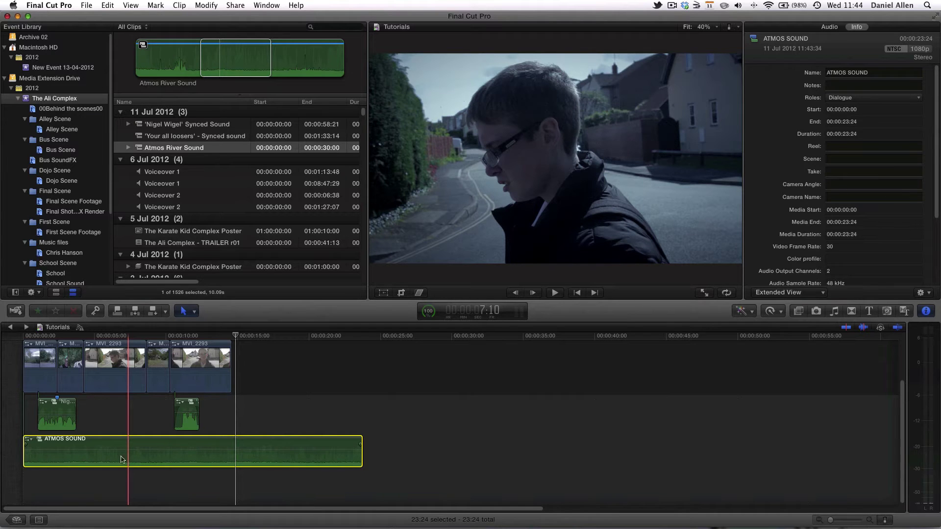
pyautogui.press('v')
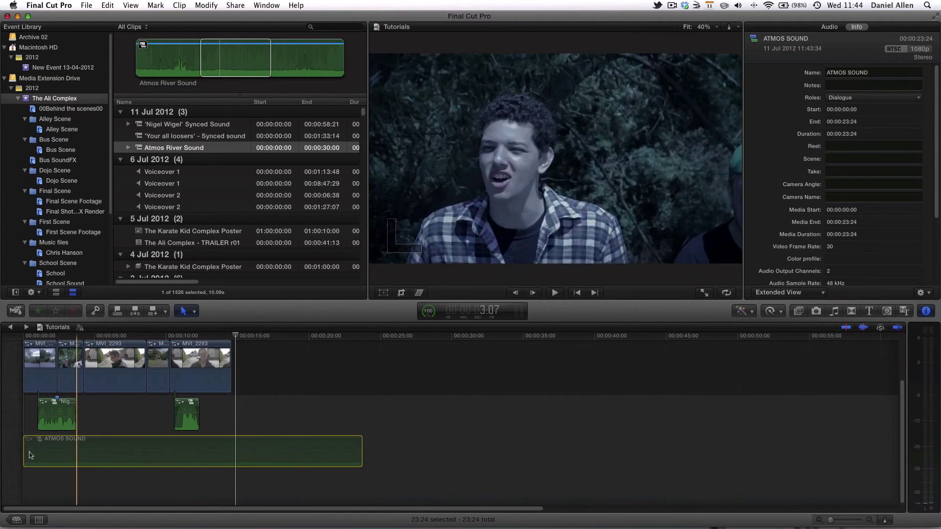
pyautogui.press('space')
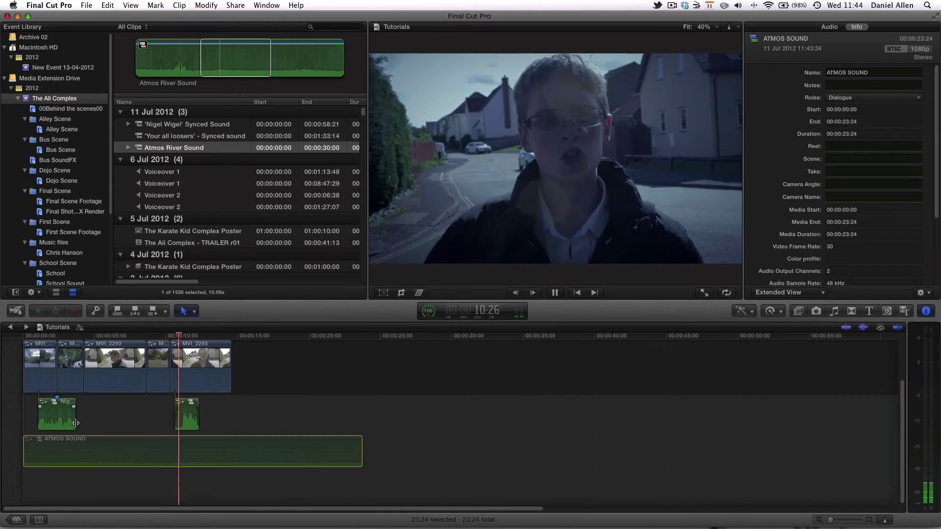
pyautogui.press('space')
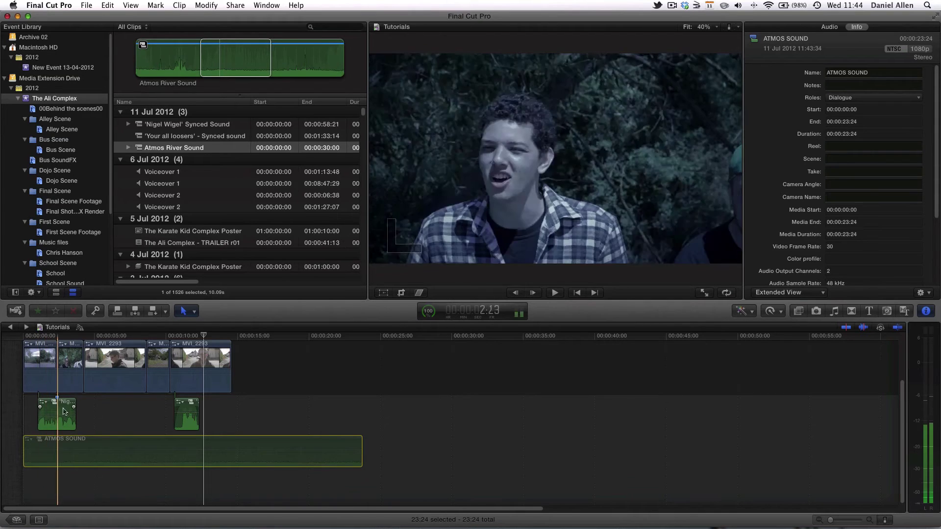
pyautogui.press('space')
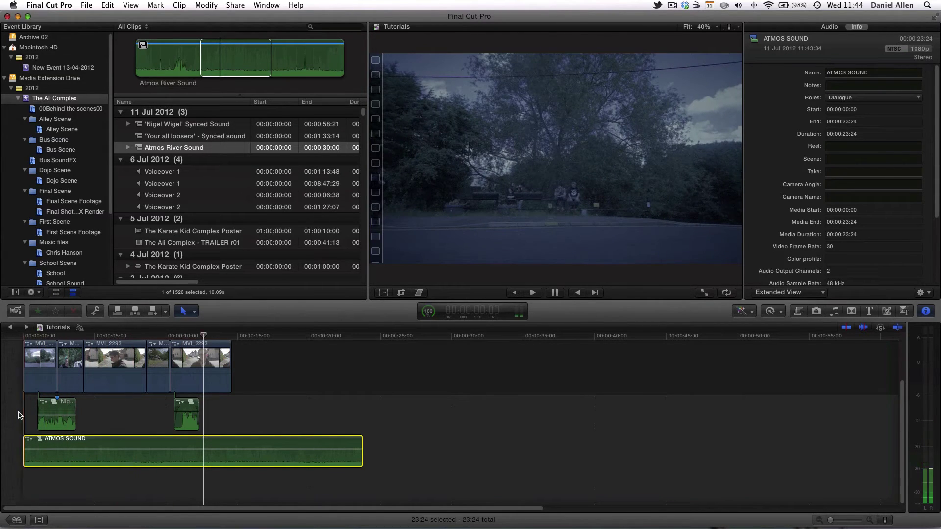
pyautogui.press('space')
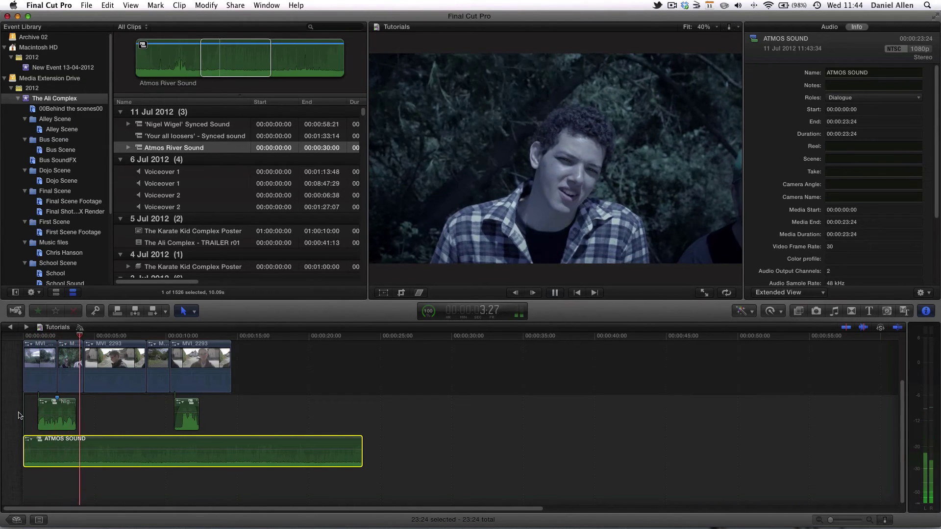
pyautogui.press('space')
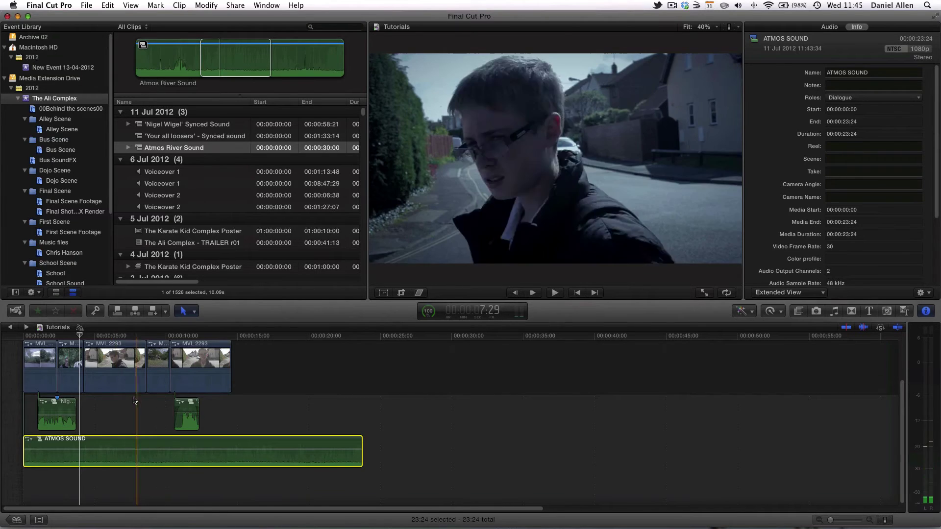
pyautogui.press('space')
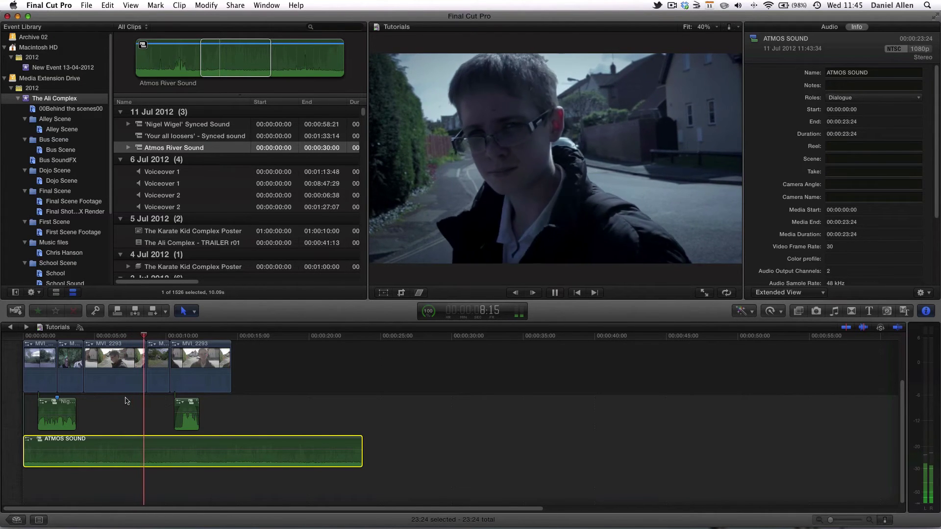
pyautogui.press('space')
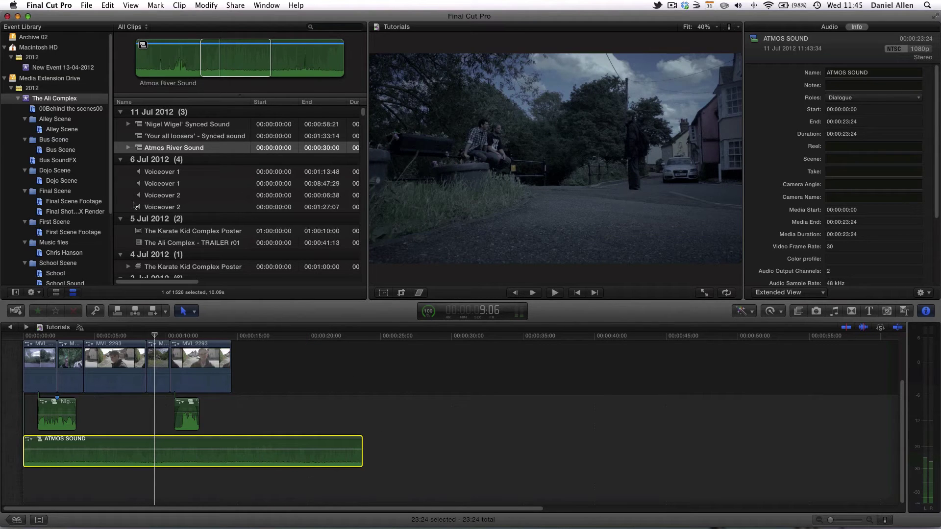
pyautogui.scroll(-6, 167, 214)
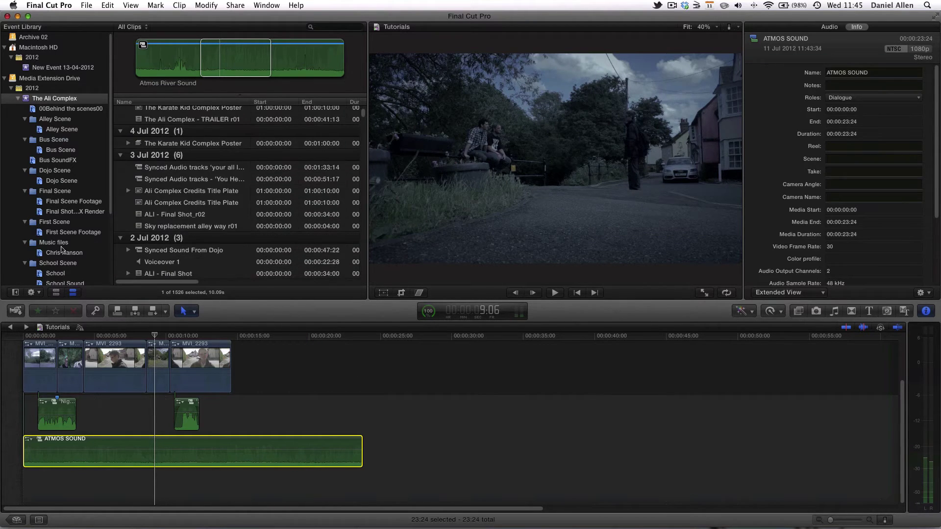
pyautogui.scroll(-3, 63, 250)
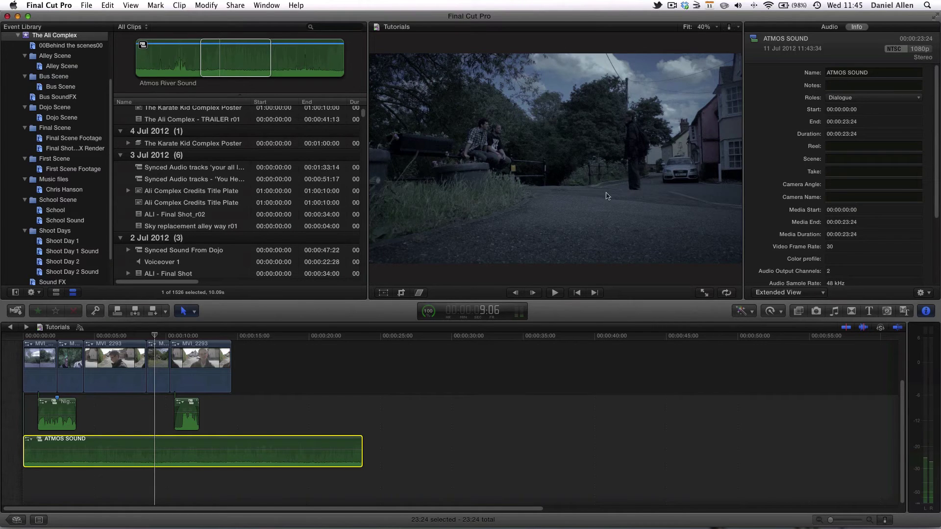
pyautogui.click(158, 369)
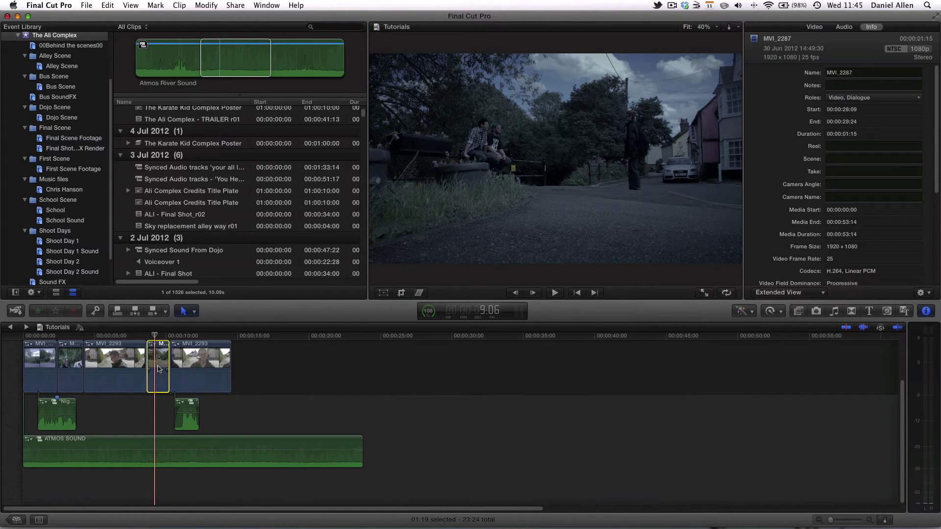
pyautogui.hotkey('shift', 'f')
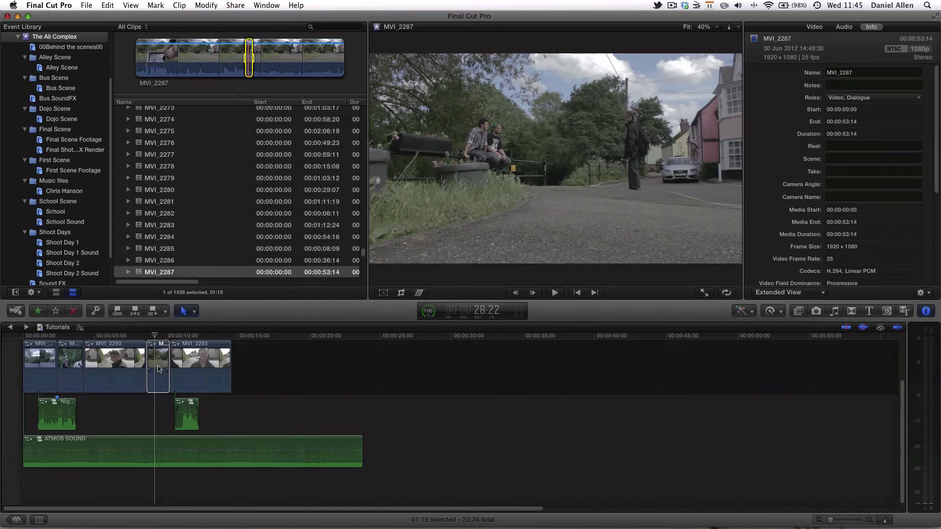
pyautogui.click(248, 51)
pyautogui.press('space')
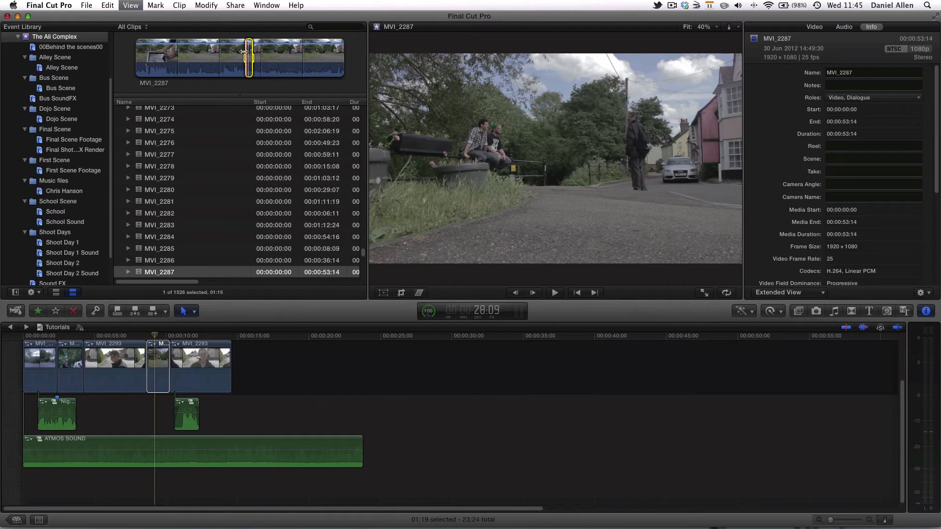
pyautogui.press('space')
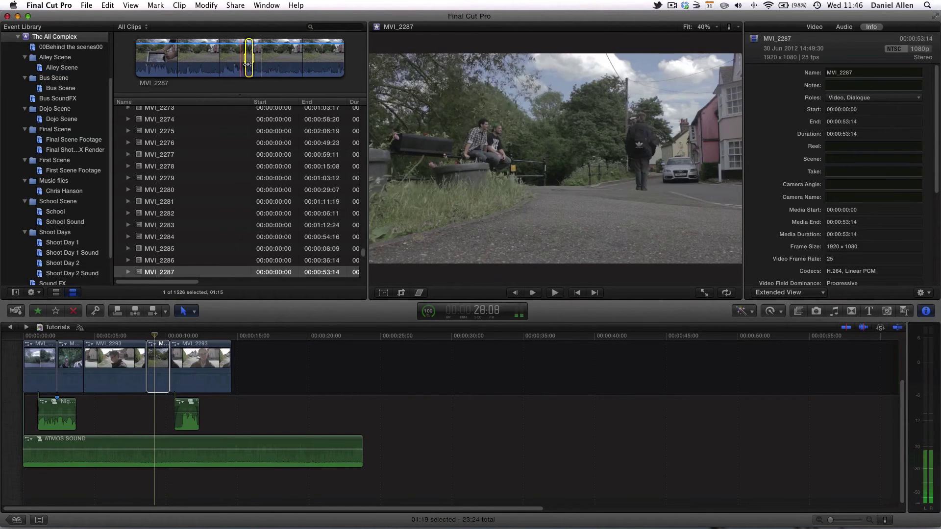
pyautogui.press('space')
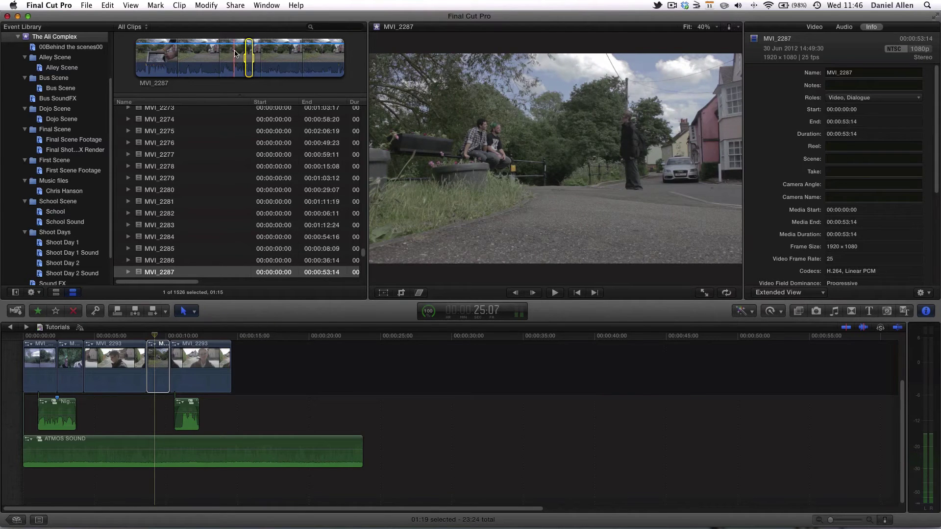
pyautogui.click(158, 368)
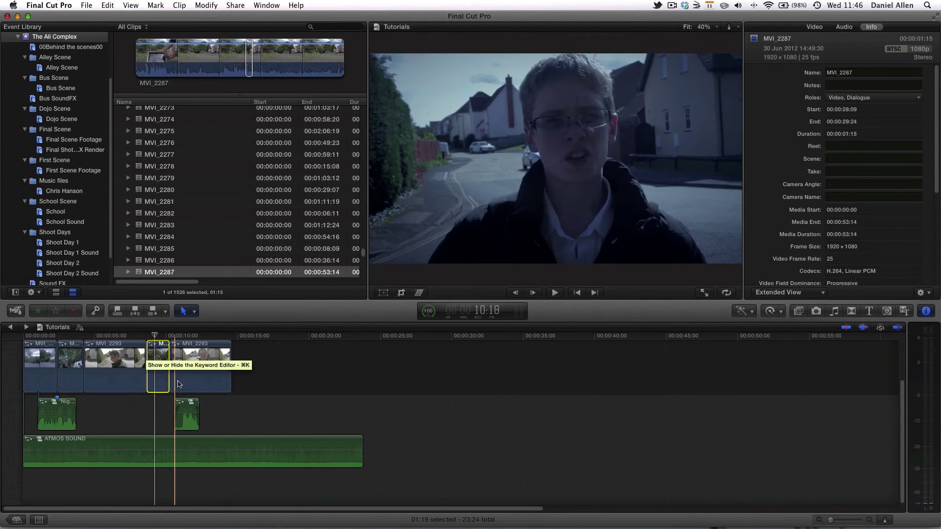
pyautogui.press('space')
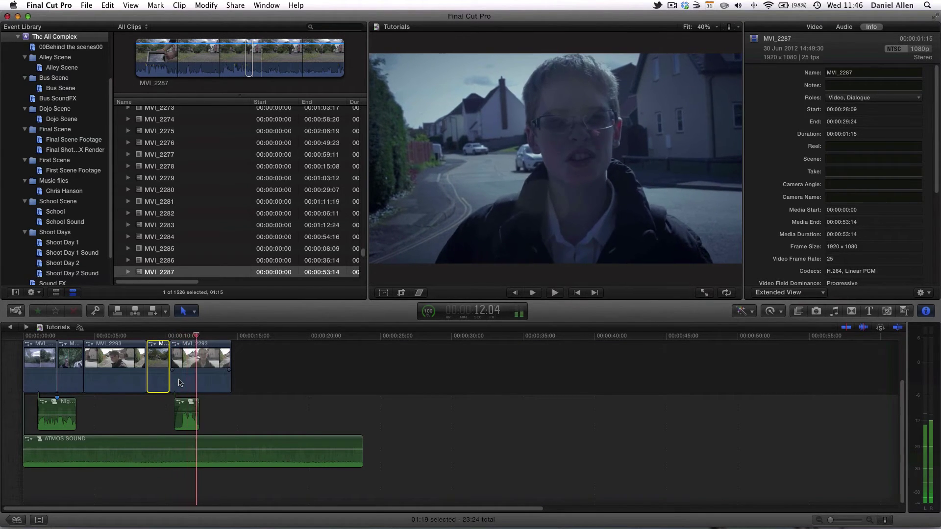
pyautogui.click(246, 65)
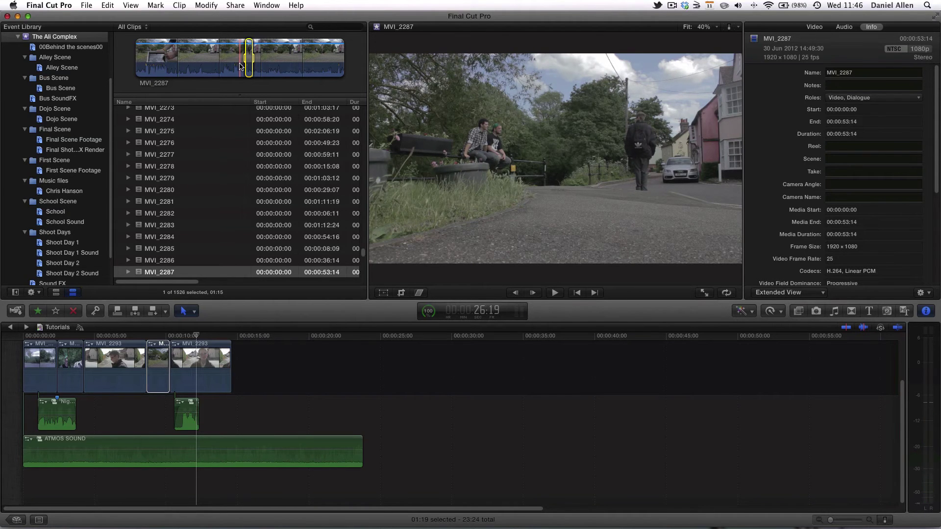
pyautogui.press('space')
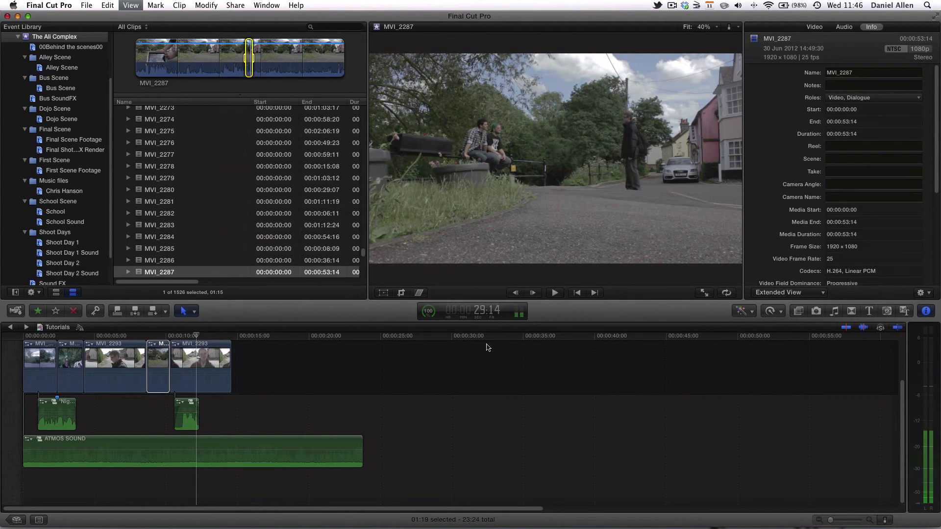
pyautogui.click(161, 370)
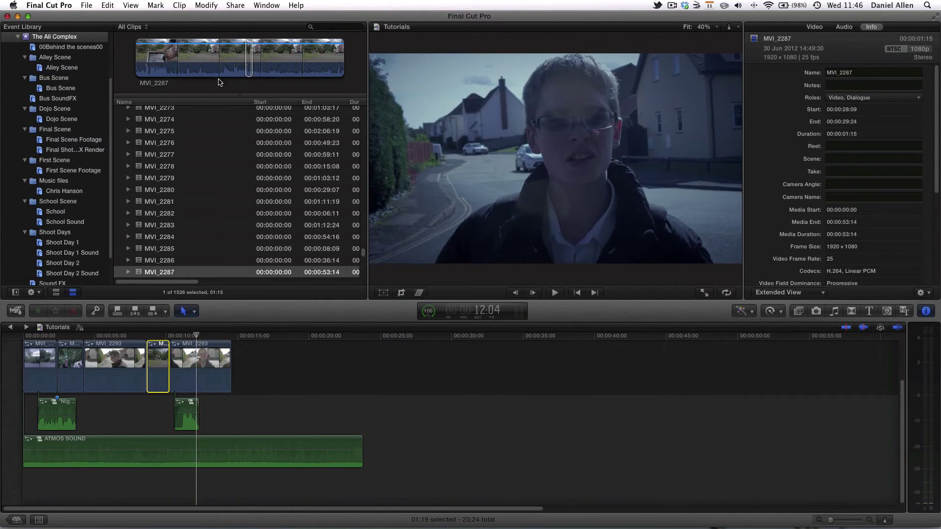
pyautogui.click(246, 63)
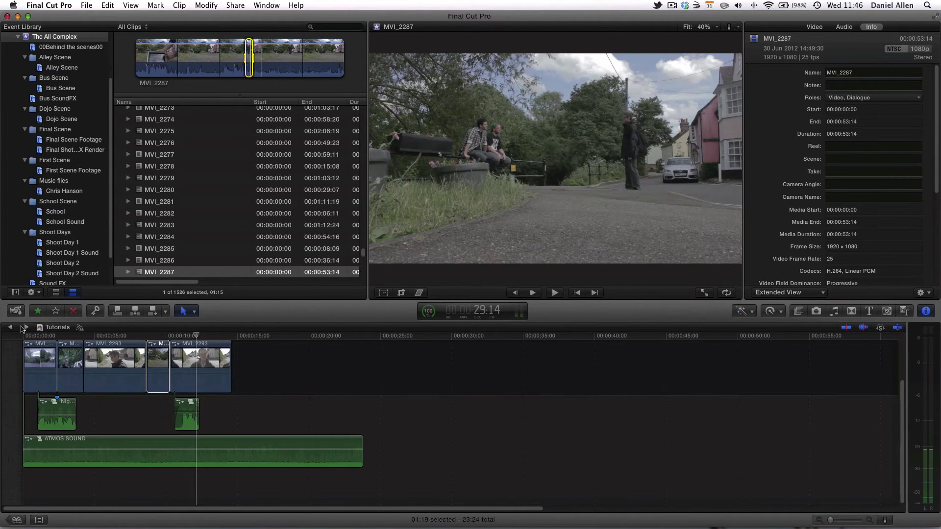
pyautogui.click(157, 348)
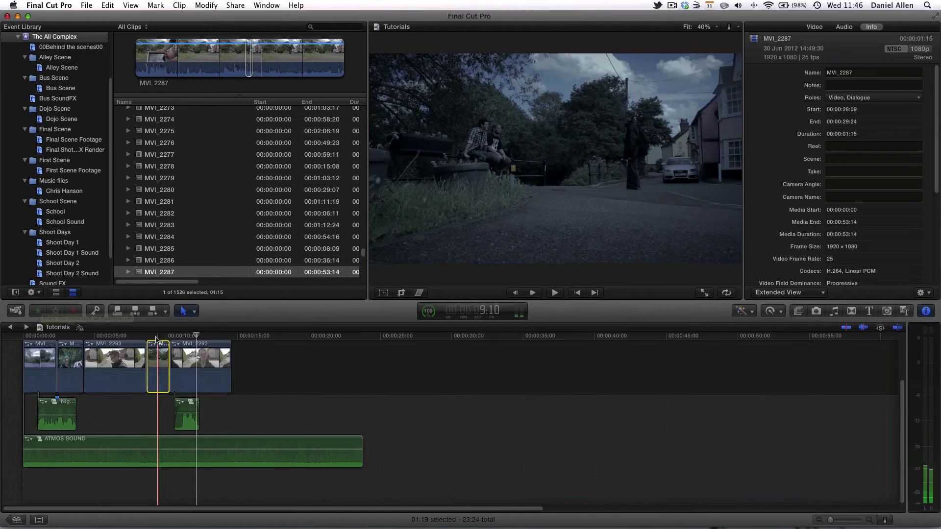
pyautogui.click(157, 338)
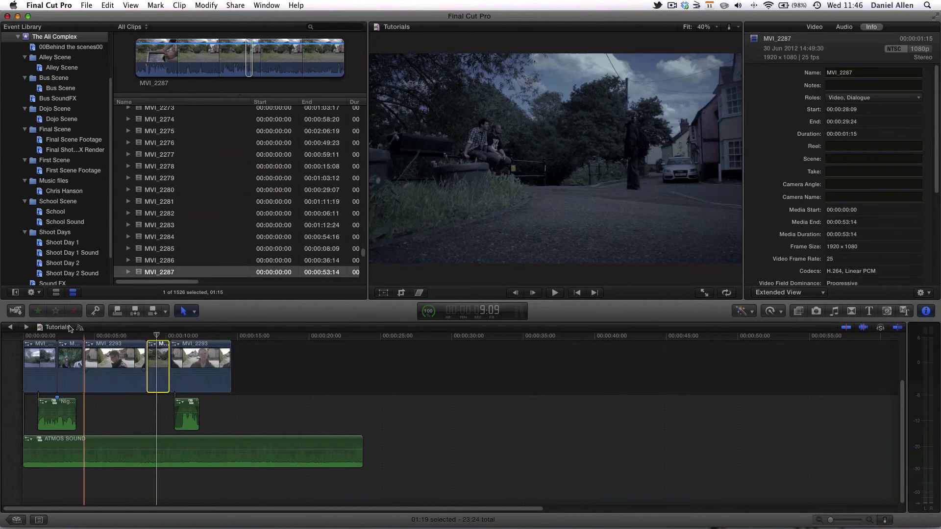
# Search Finder for 'video copilot', open Pro Scores, and collapse the 180BPM and 3-editorial folders.
pyautogui.moveTo(107, 526)
pyautogui.click(179, 512)
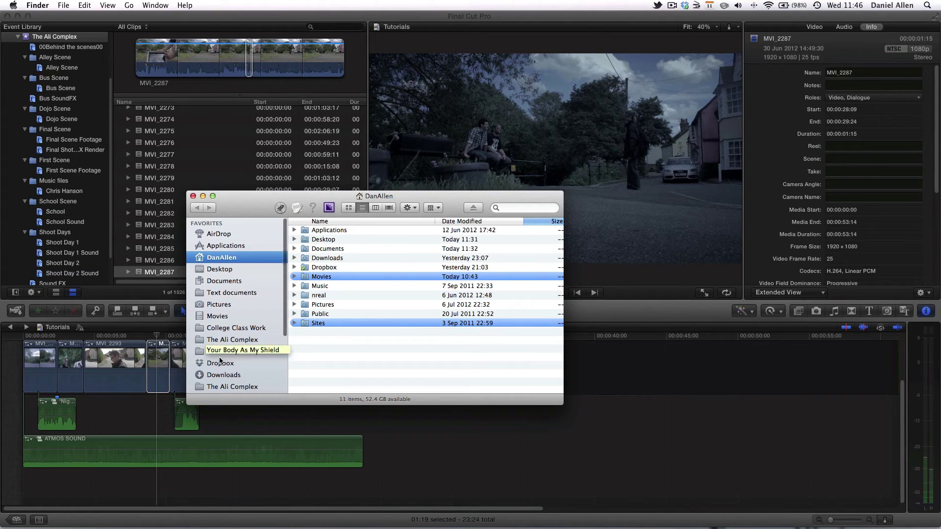
pyautogui.scroll(-3, 218, 358)
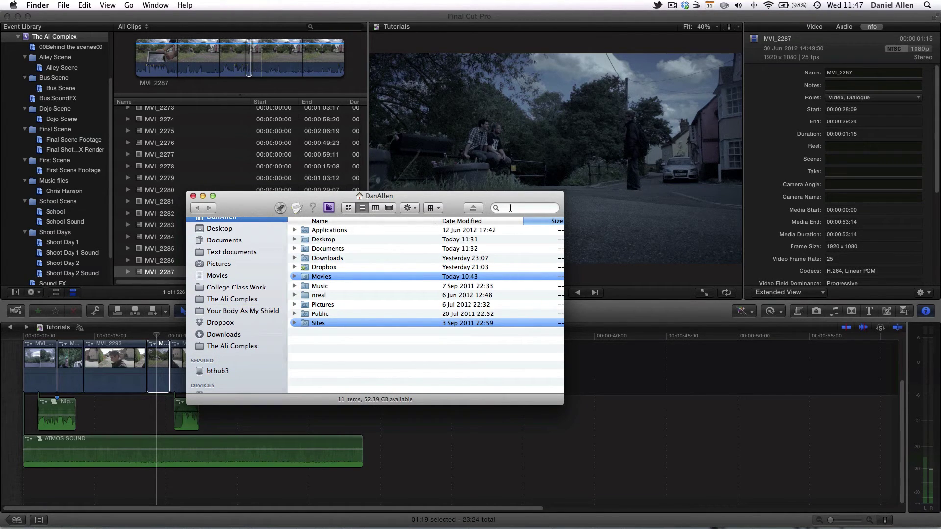
pyautogui.write('video copilot')
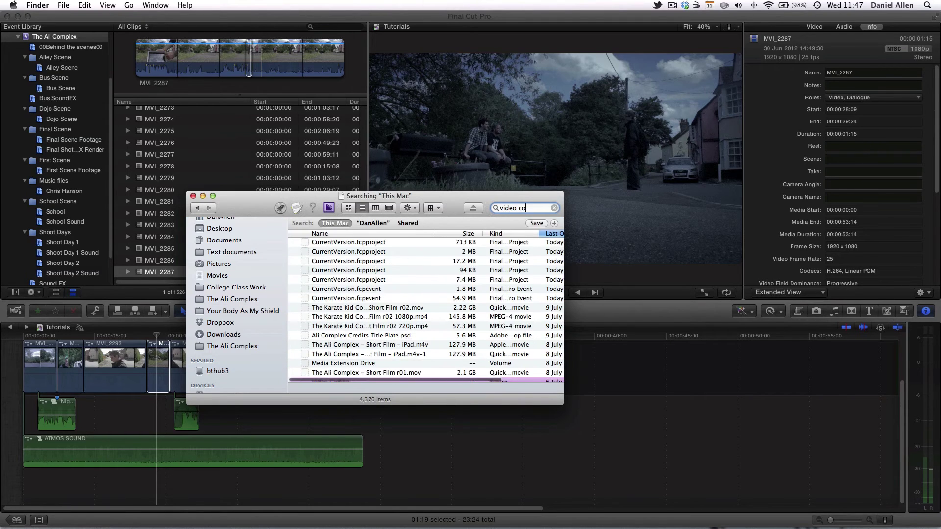
pyautogui.doubleClick(328, 246)
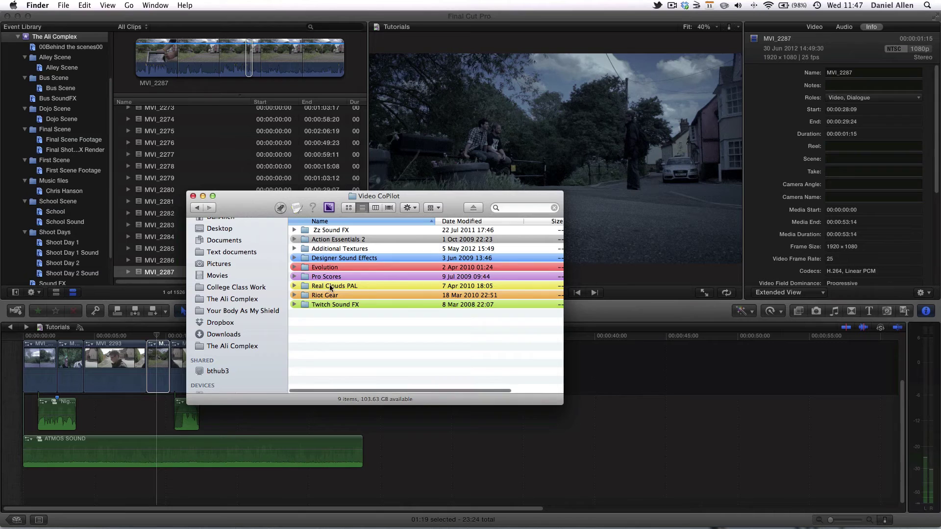
pyautogui.doubleClick(328, 277)
pyautogui.scroll(-5, 331, 298)
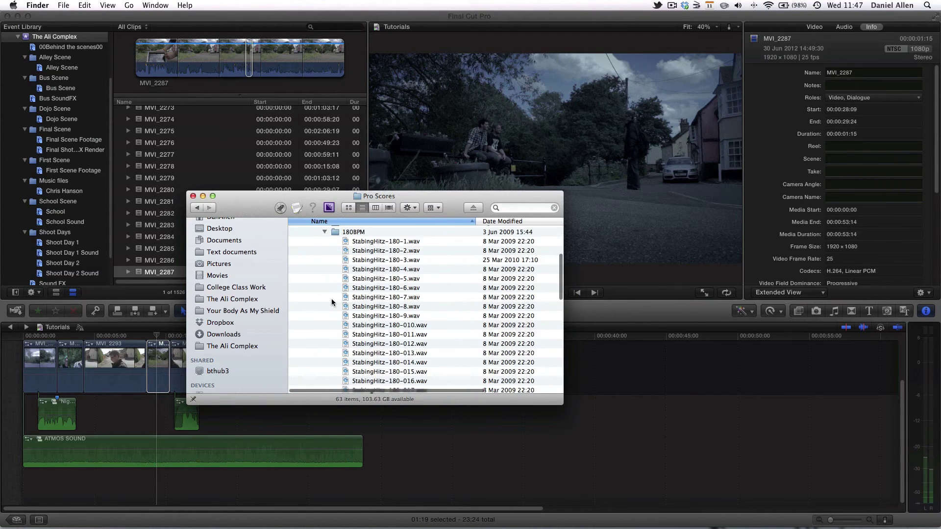
pyautogui.scroll(3, 332, 299)
pyautogui.click(325, 293)
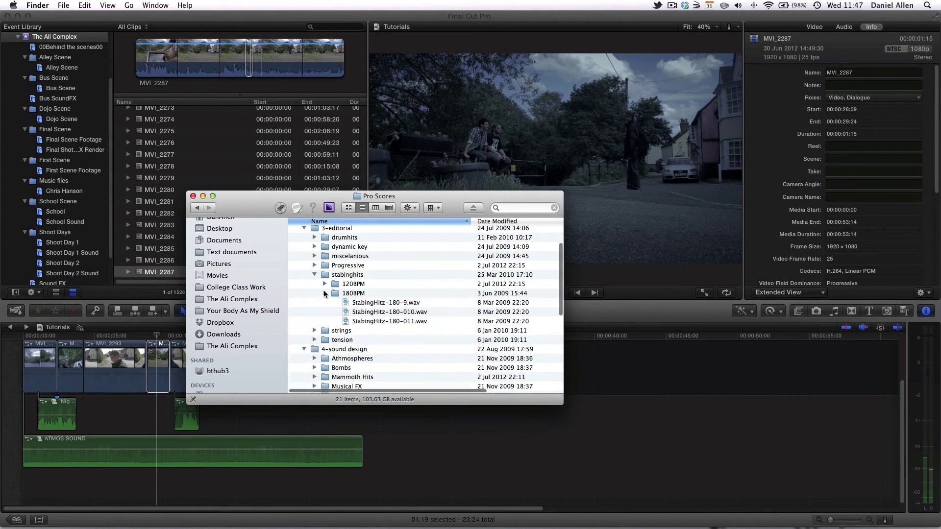
pyautogui.click(304, 241)
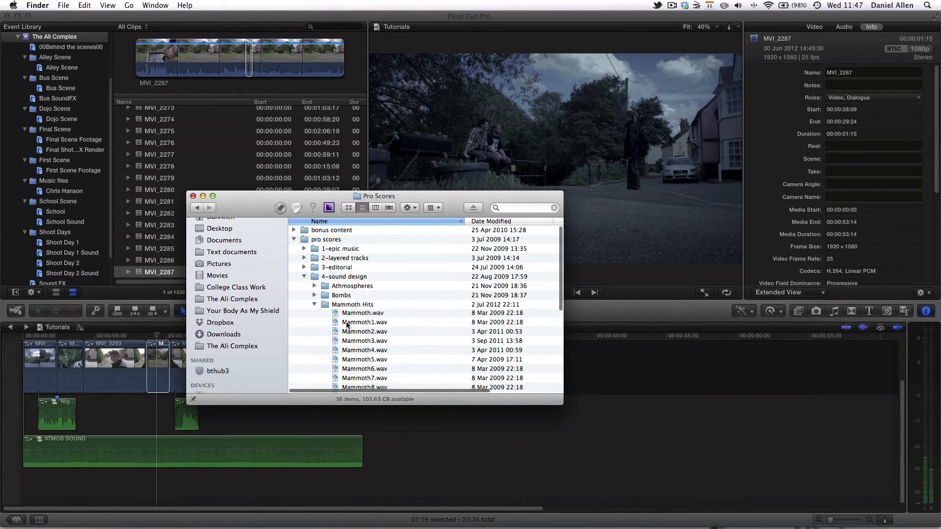
# Preview Mammoth2.wav in Mammoth Hits and drag it onto the timeline after the dialogue.
pyautogui.click(353, 317)
pyautogui.press('space')
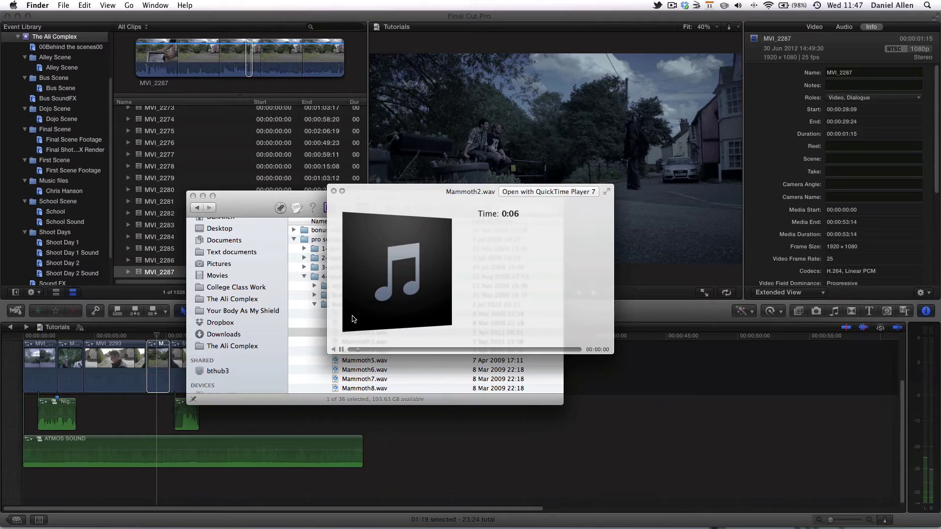
pyautogui.press('space')
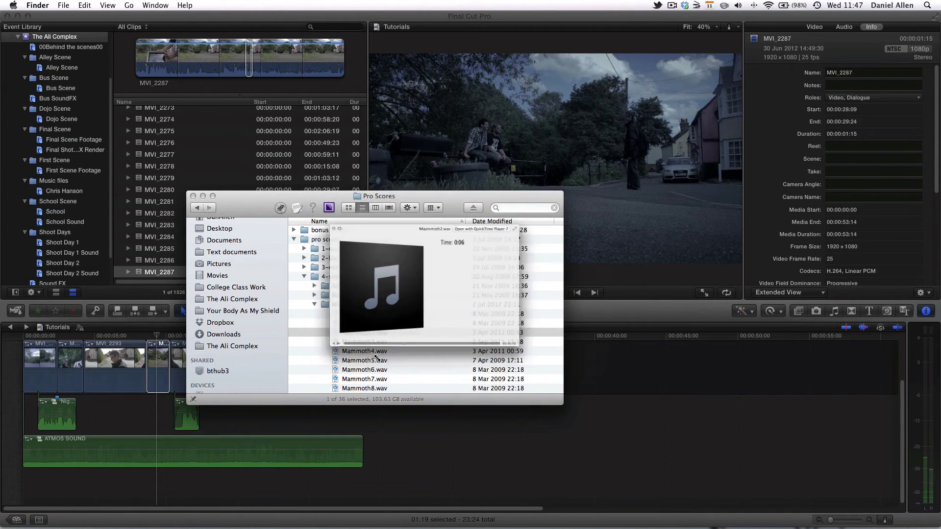
pyautogui.scroll(-3, 373, 318)
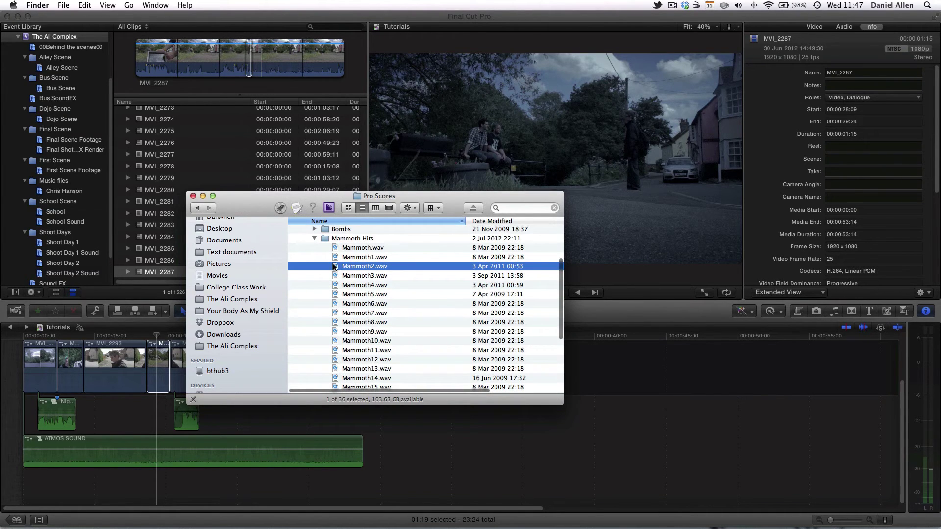
pyautogui.moveTo(333, 279); pyautogui.dragTo(222, 418)
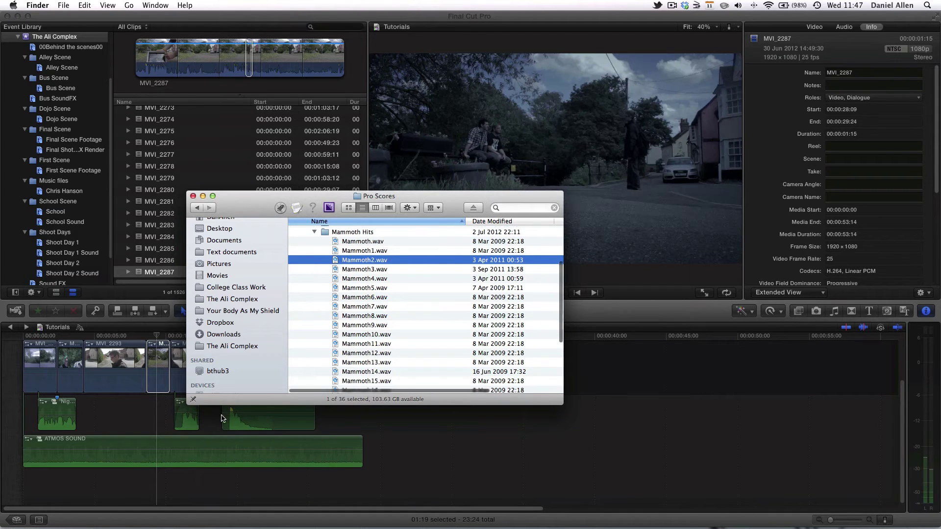
# Back in Final Cut Pro, play the MVI_2293 clip near the end of the dialogue.
pyautogui.click(166, 333)
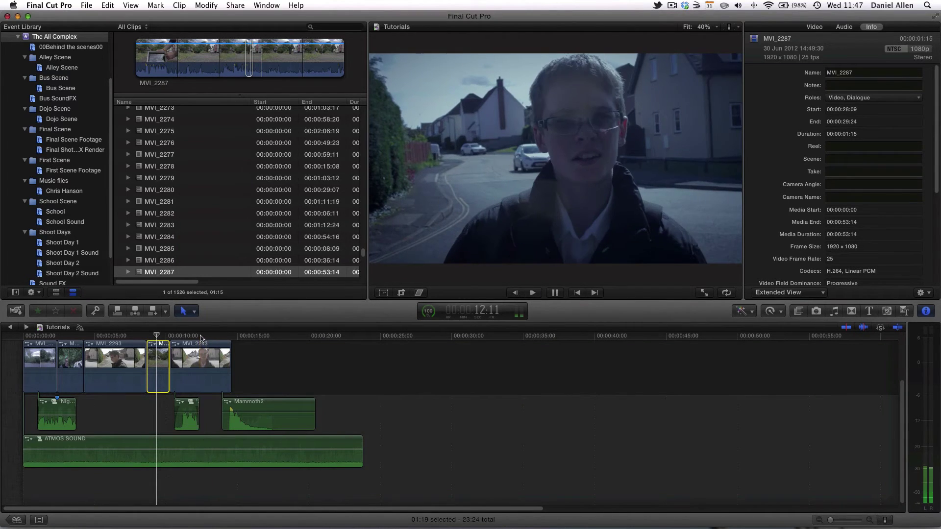
pyautogui.click(209, 337)
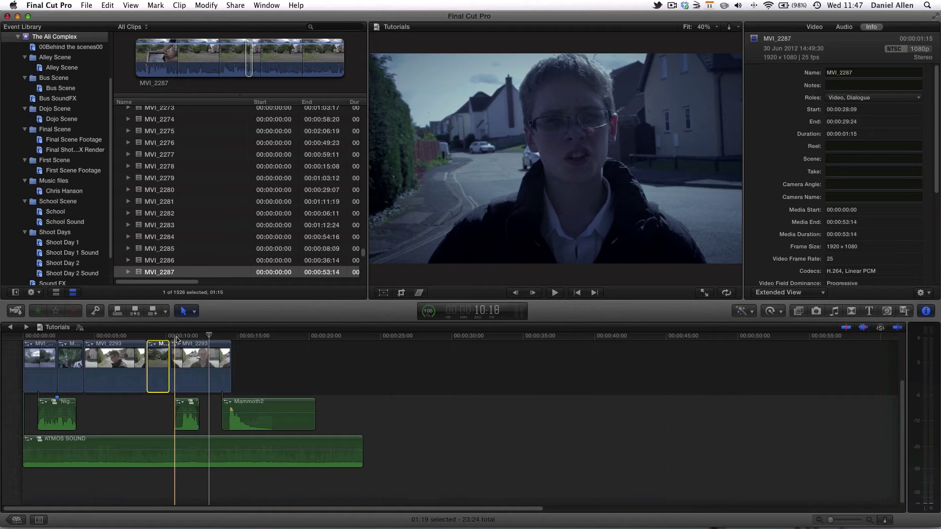
pyautogui.hscroll(1, 162, 363)
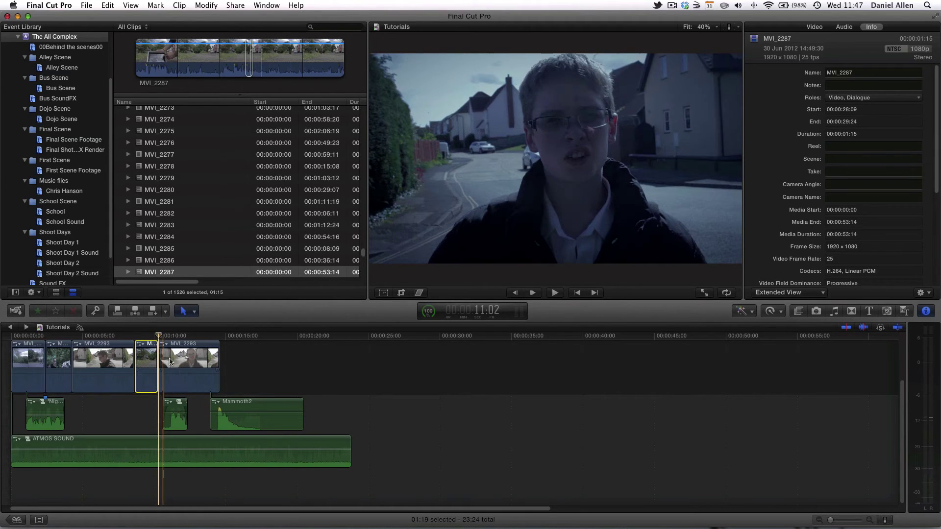
pyautogui.click(166, 354)
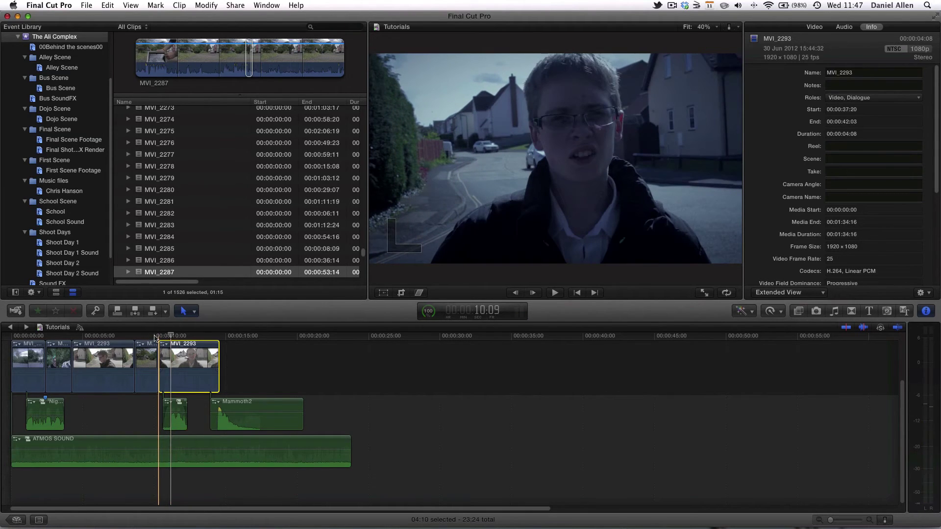
pyautogui.press('space')
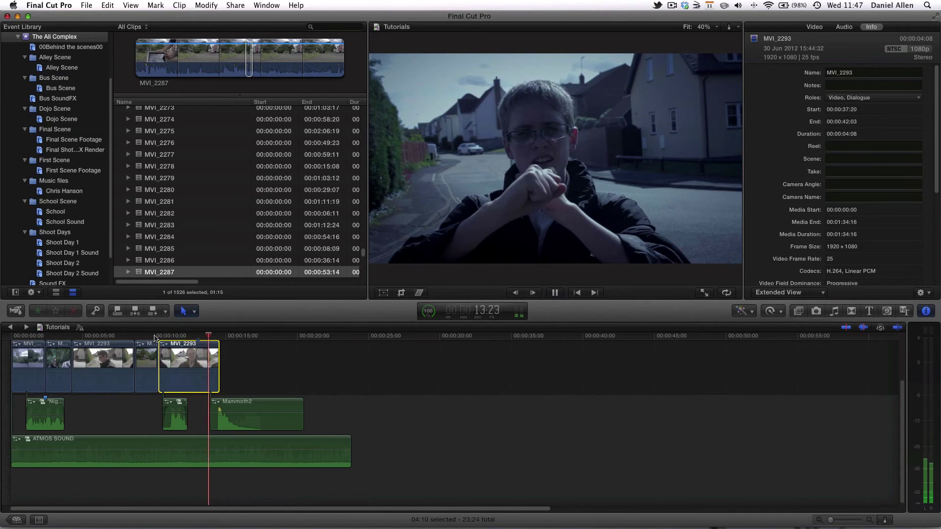
pyautogui.press('space')
# Line up Mammoth2's start with the playhead and play the hit with the dialogue.
pyautogui.click(204, 336)
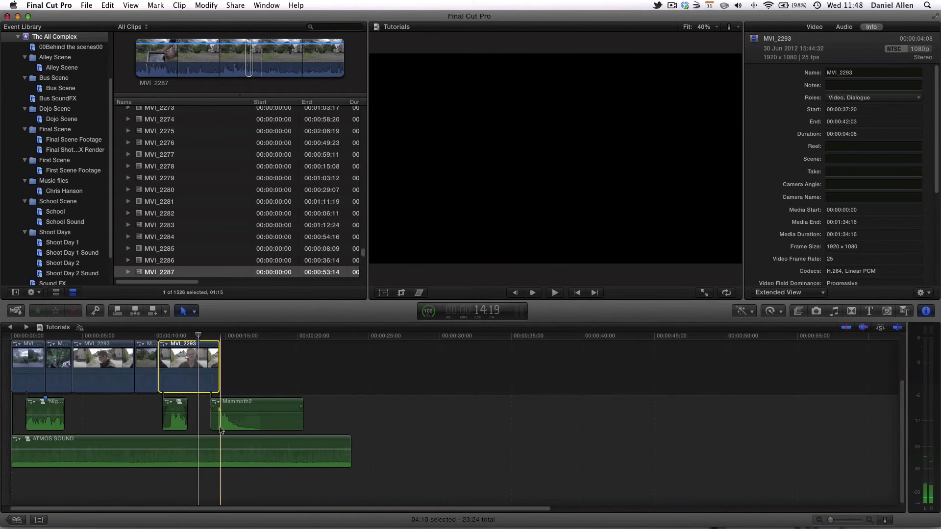
pyautogui.moveTo(222, 430); pyautogui.dragTo(209, 430)
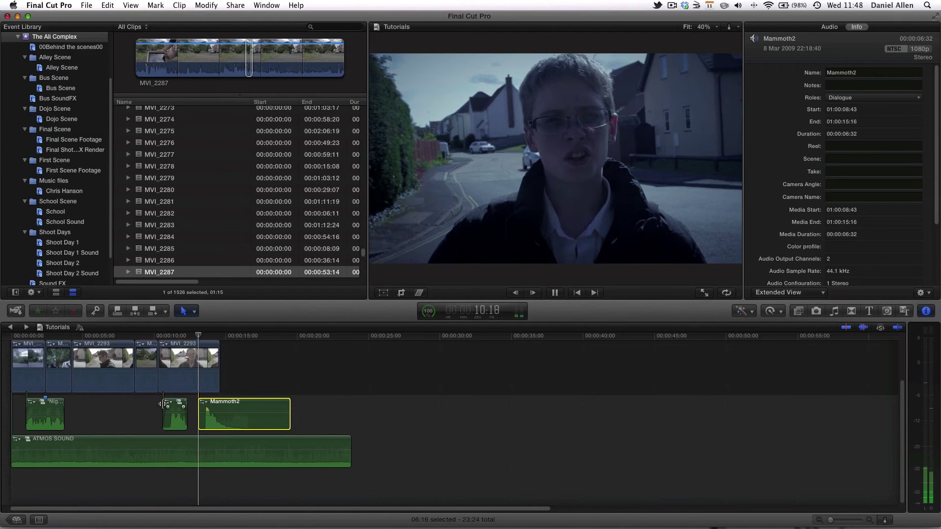
pyautogui.press('space')
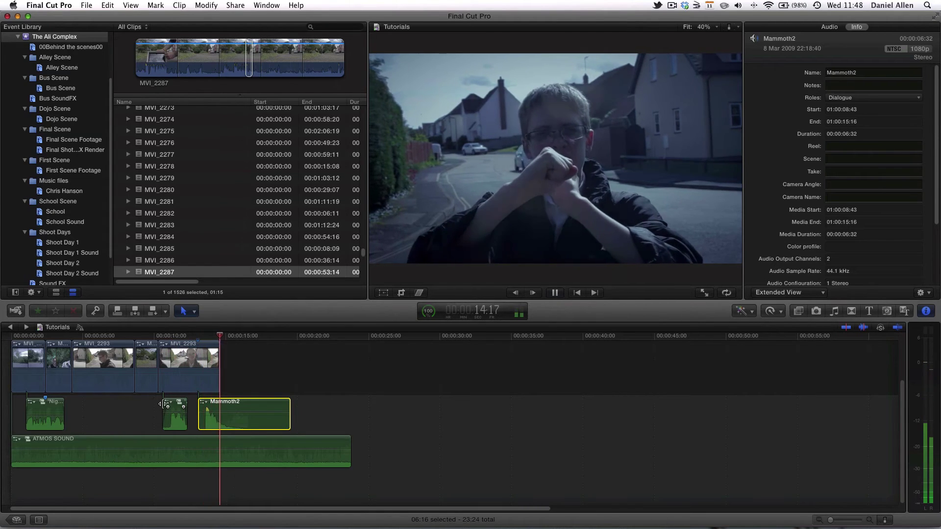
pyautogui.press('space')
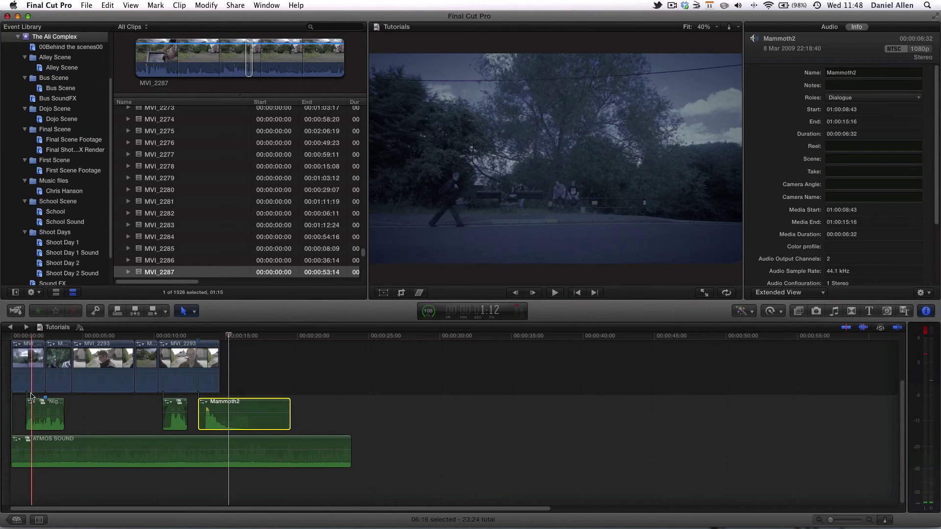
pyautogui.press('space')
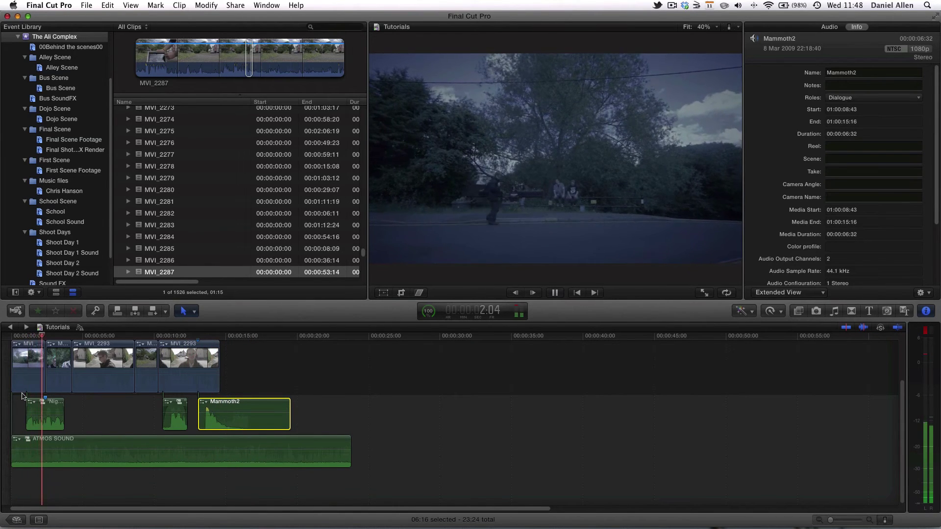
pyautogui.press('space')
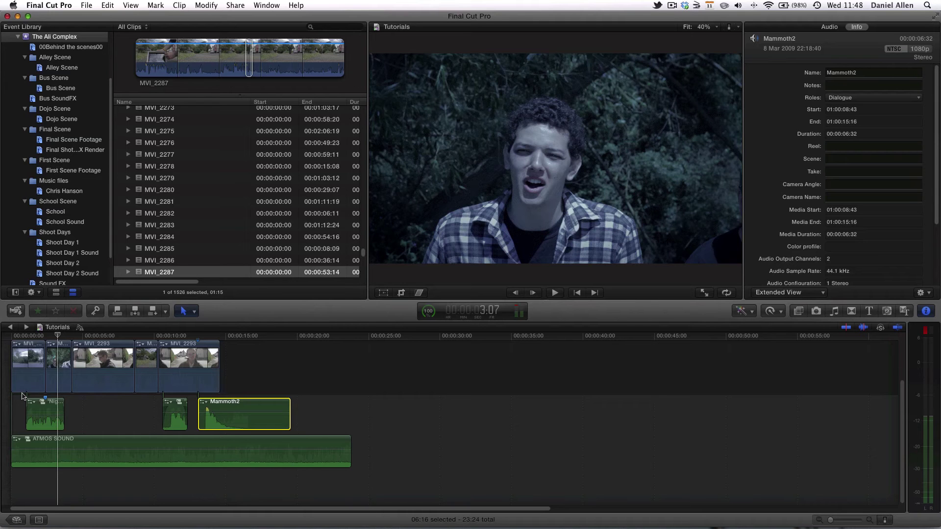
pyautogui.press('space')
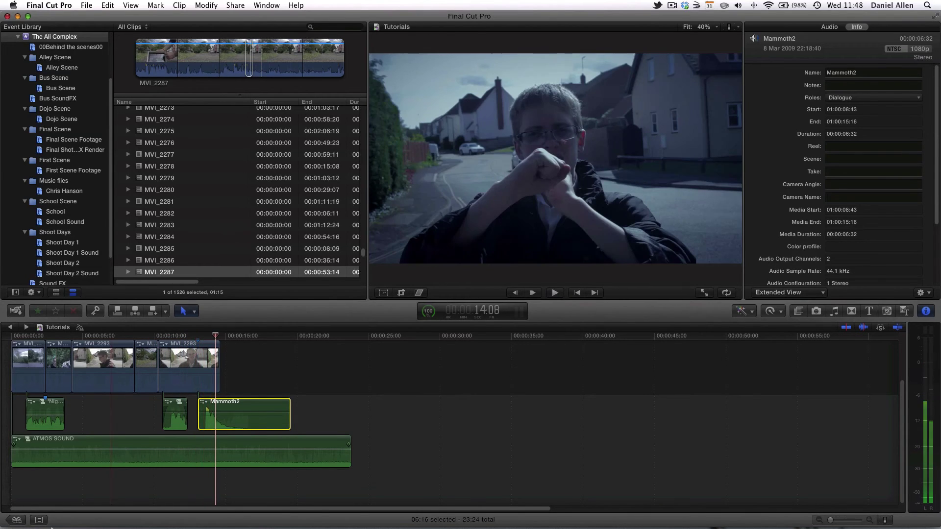
pyautogui.press('space')
# Collapse Mammoth Hits, preview Athmo2.wav from Athmospheres, and drag it below ATMOS SOUND.
pyautogui.click(187, 519)
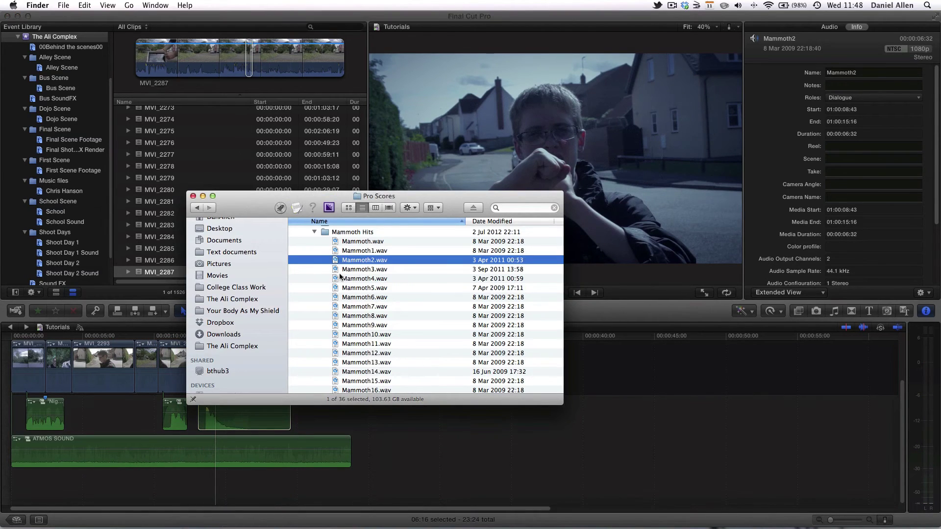
pyautogui.click(314, 232)
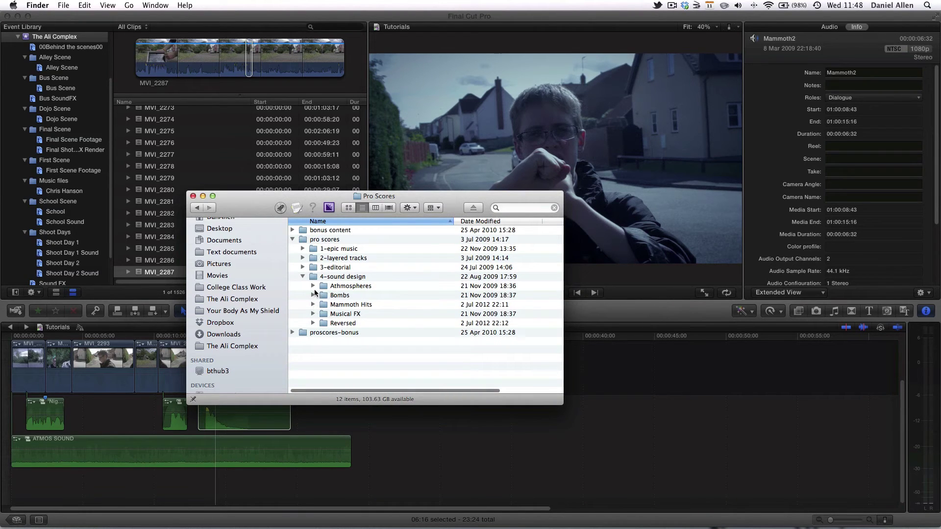
pyautogui.click(313, 287)
pyautogui.click(352, 304)
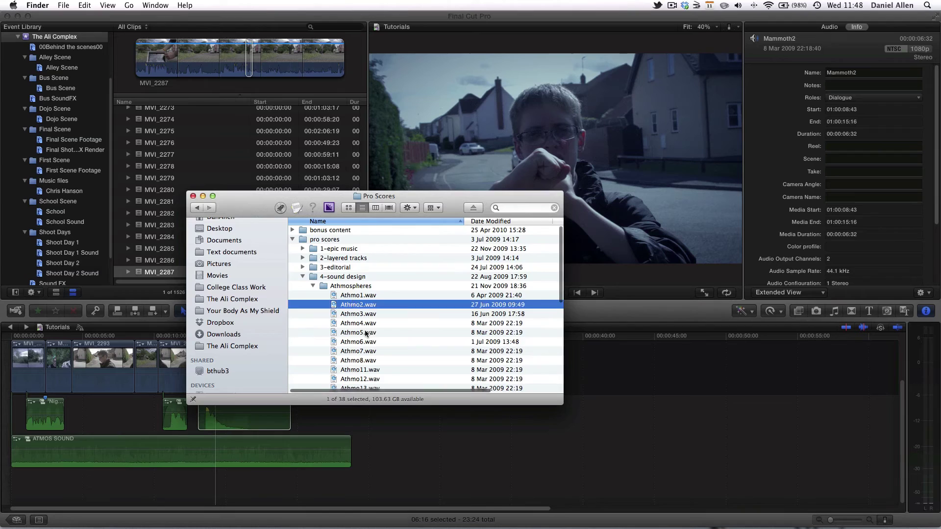
pyautogui.press('space')
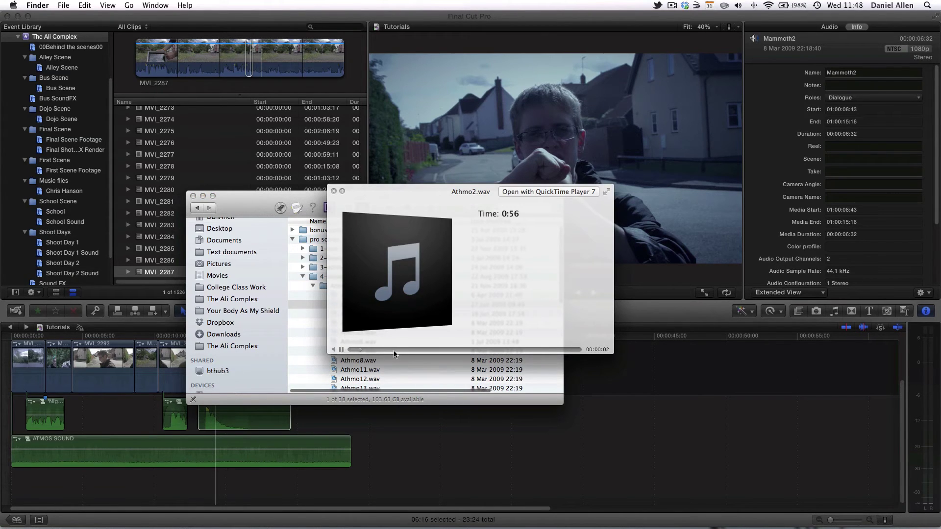
pyautogui.moveTo(394, 352); pyautogui.dragTo(450, 352)
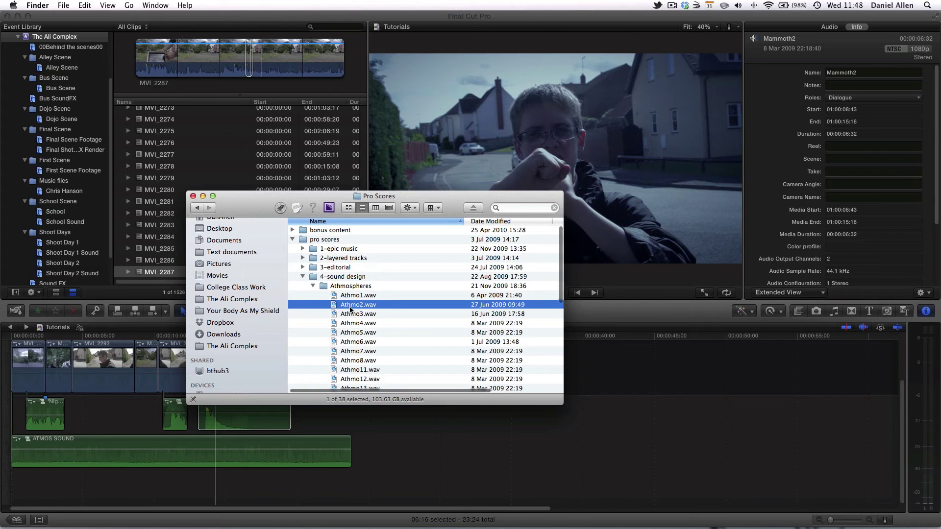
pyautogui.moveTo(343, 305); pyautogui.dragTo(69, 496)
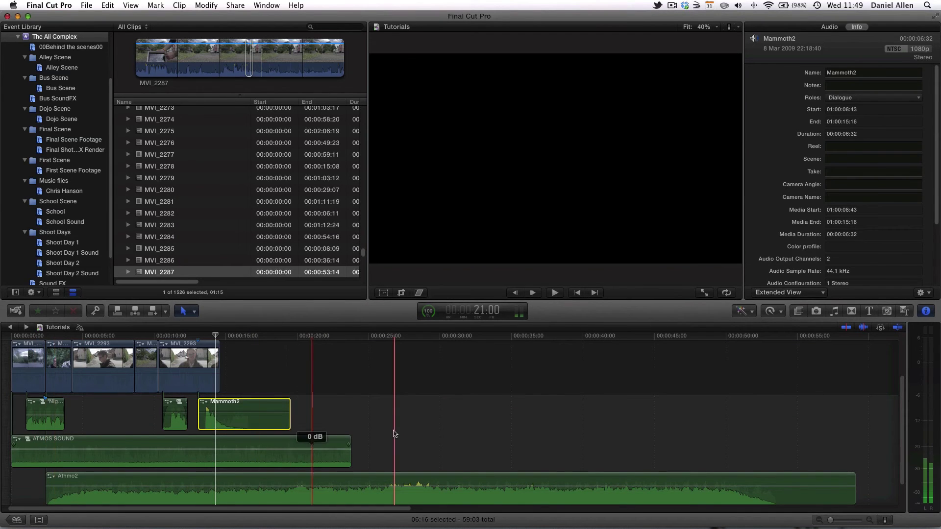
# Slide the Athmo2 clip to the start of the timeline and play to hear it.
pyautogui.moveTo(241, 484); pyautogui.dragTo(204, 481)
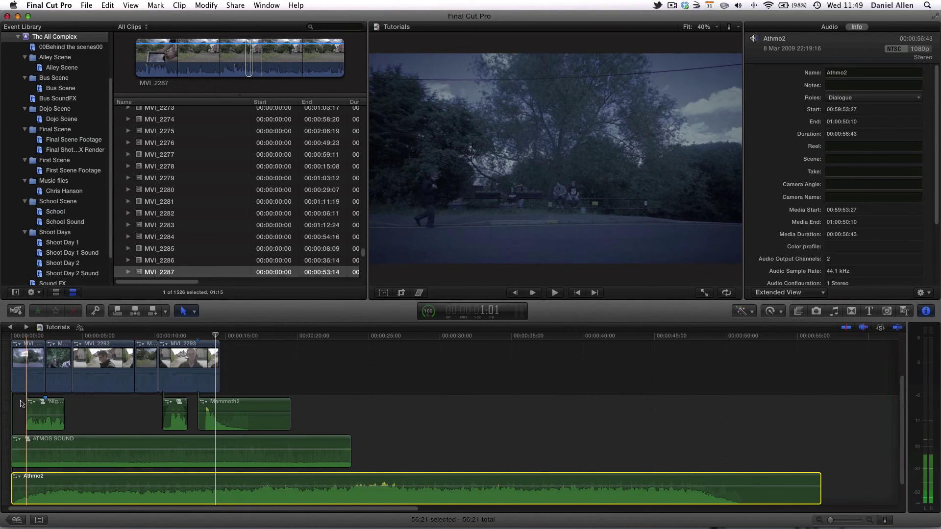
pyautogui.press('space')
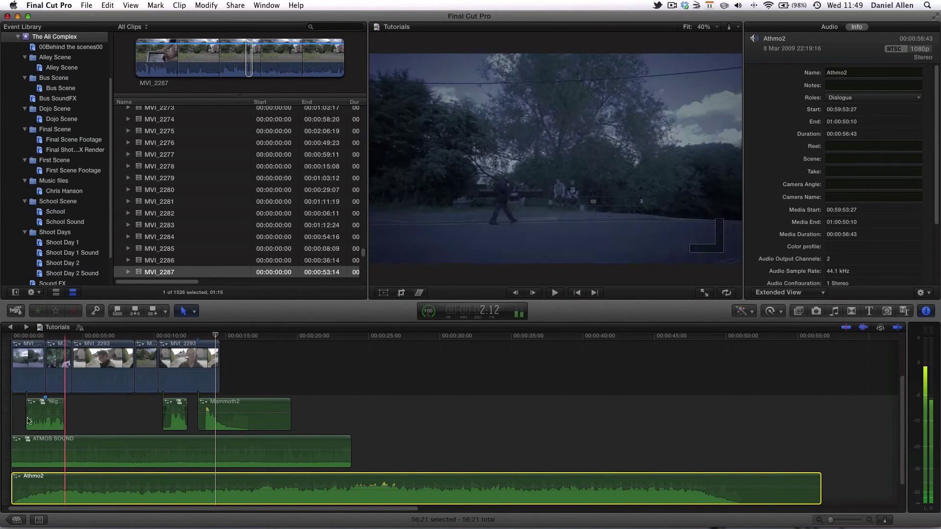
pyautogui.press('space')
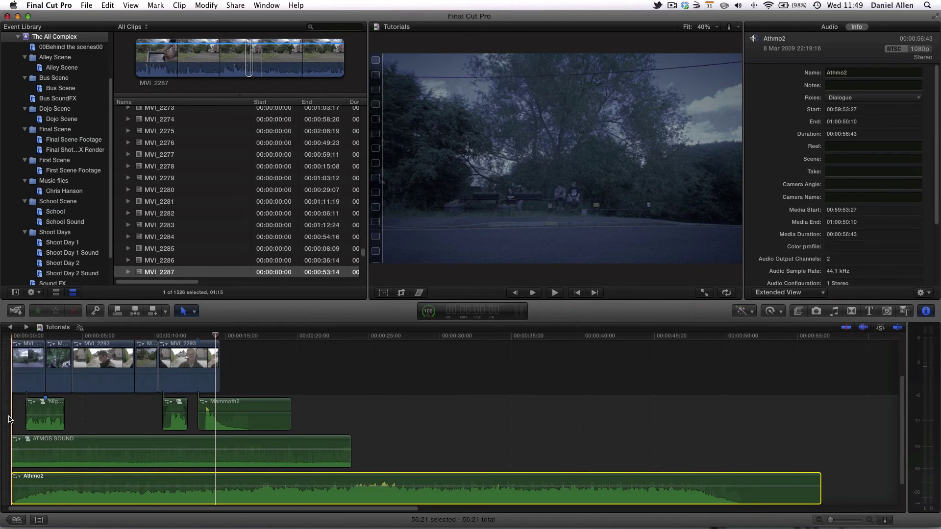
# Drag Athmo2's volume line down to -4 dB during playback.
pyautogui.press('space')
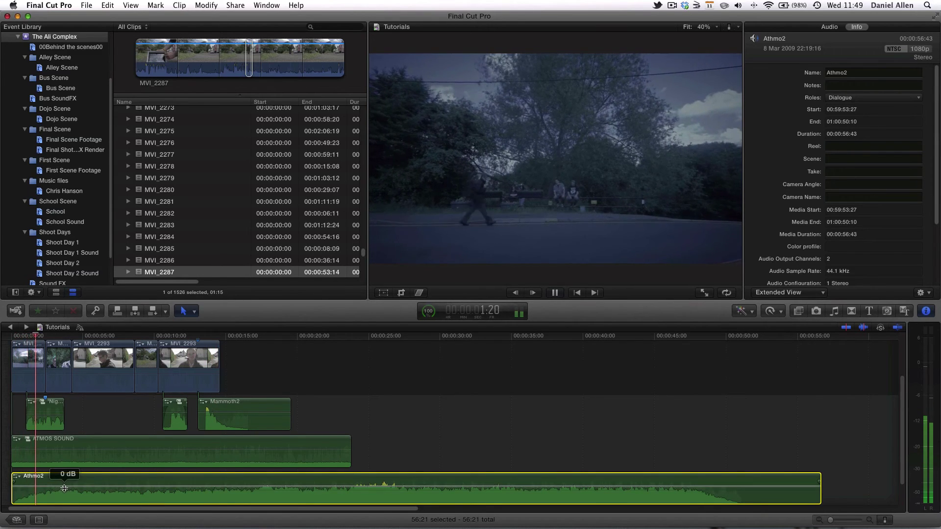
pyautogui.moveTo(64, 488); pyautogui.dragTo(65, 489)
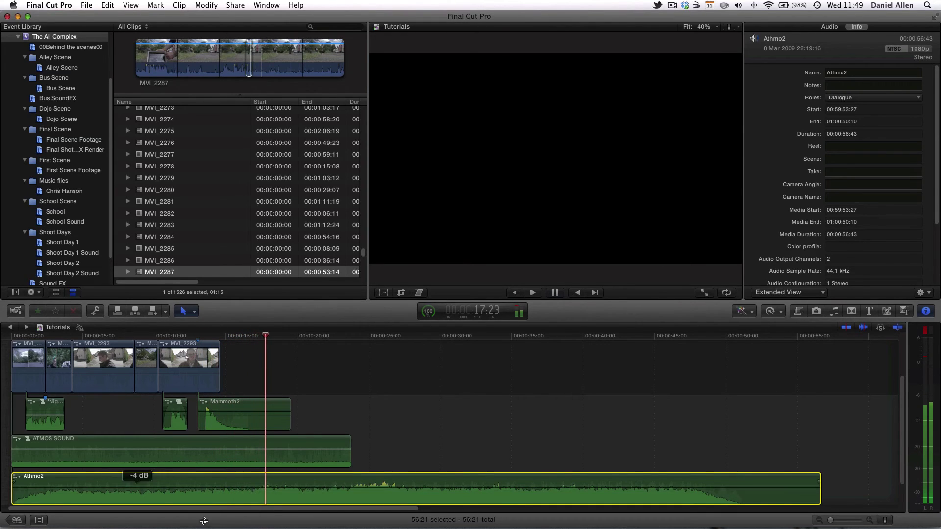
pyautogui.press('space')
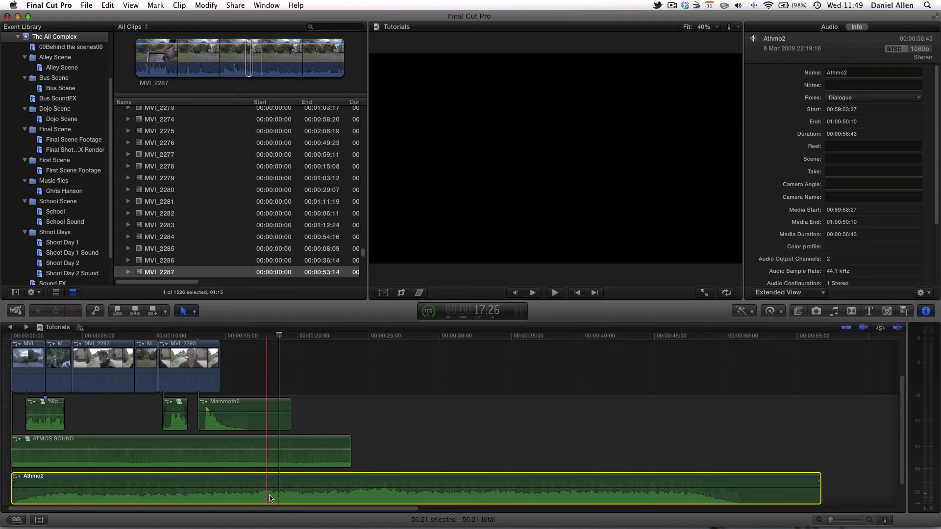
# Fine-tune Athmo2's volume near -4 dB and trim the beginning off the clip.
pyautogui.moveTo(272, 496); pyautogui.dragTo(98, 487)
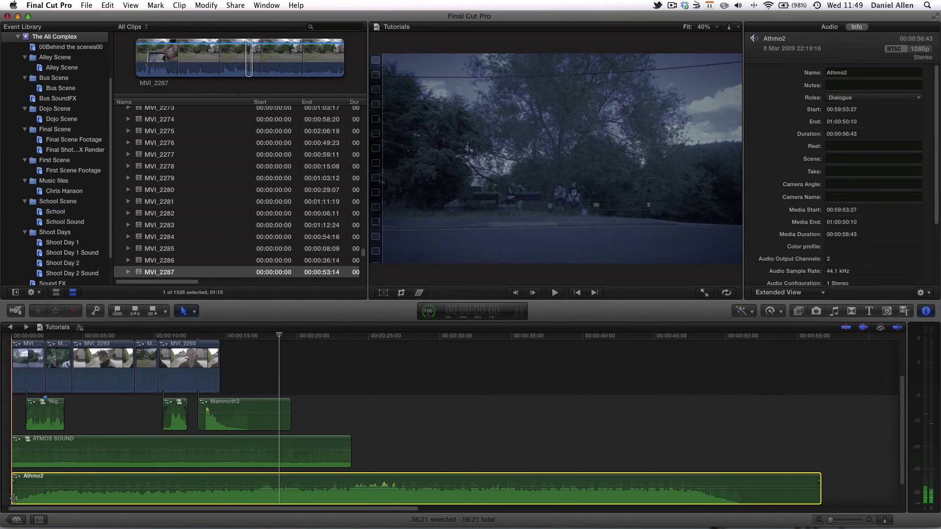
pyautogui.moveTo(13, 498); pyautogui.dragTo(170, 499)
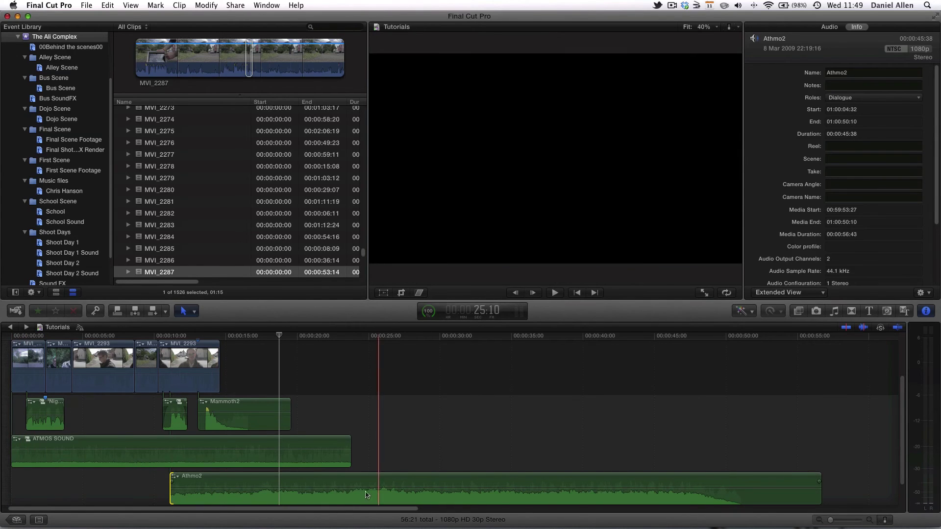
pyautogui.click(342, 498)
pyautogui.press('space')
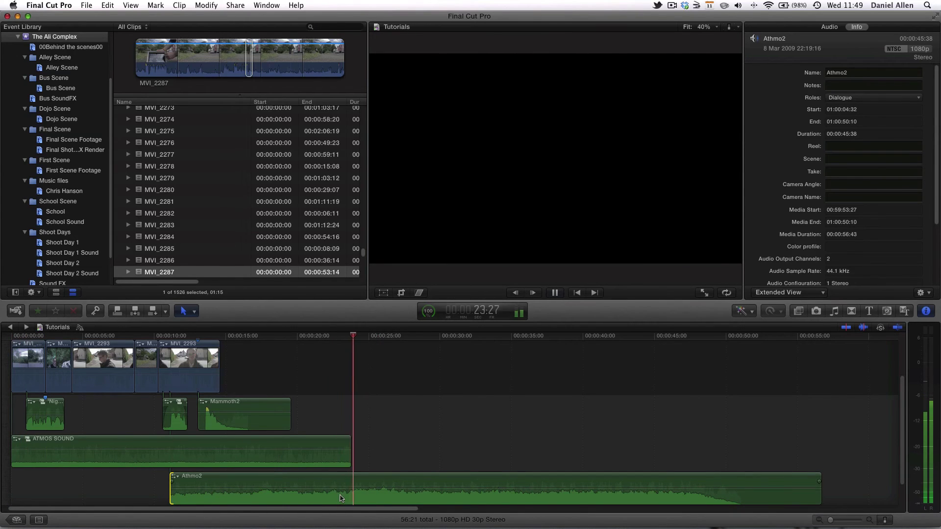
pyautogui.moveTo(331, 495); pyautogui.dragTo(164, 494)
pyautogui.press('super+z')
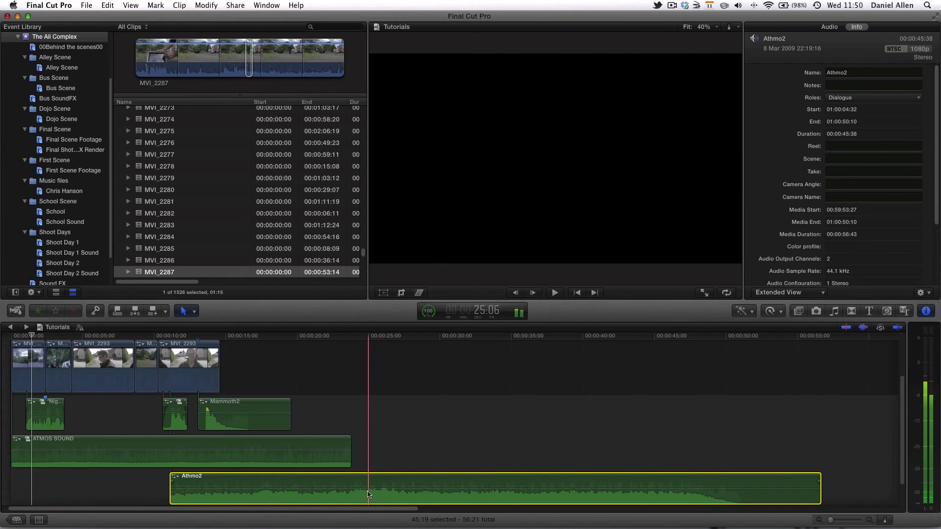
pyautogui.press('space')
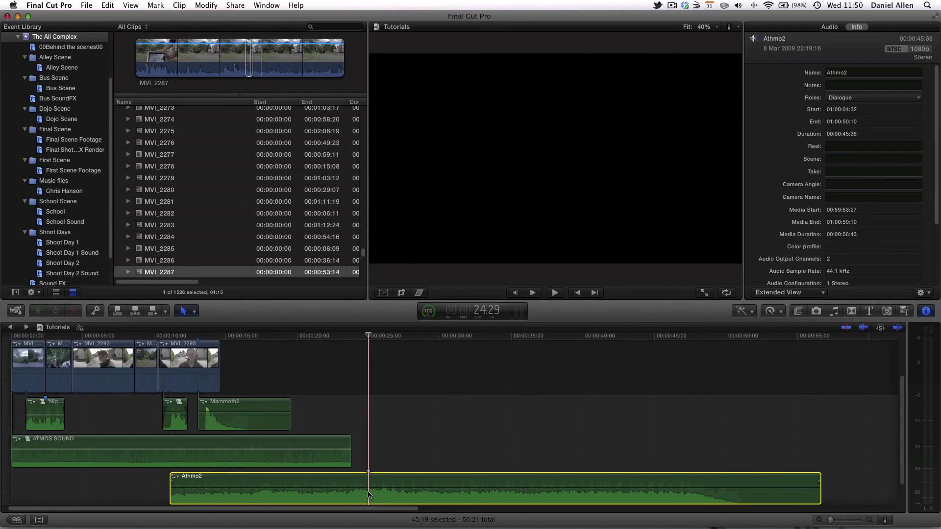
# Move the trimmed Athmo2 to the timeline start so it begins at 0, 45:42 long.
pyautogui.moveTo(369, 495); pyautogui.dragTo(198, 492)
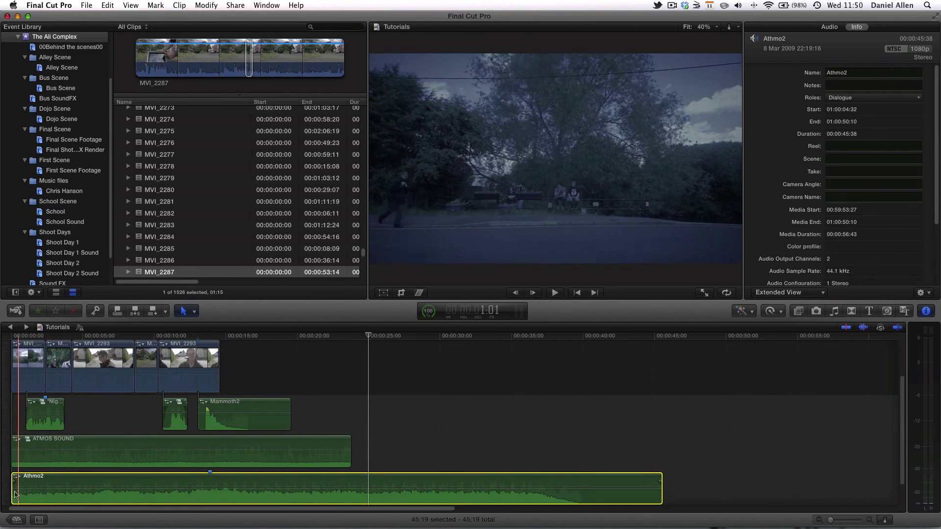
pyautogui.moveTo(12, 493); pyautogui.dragTo(35, 494)
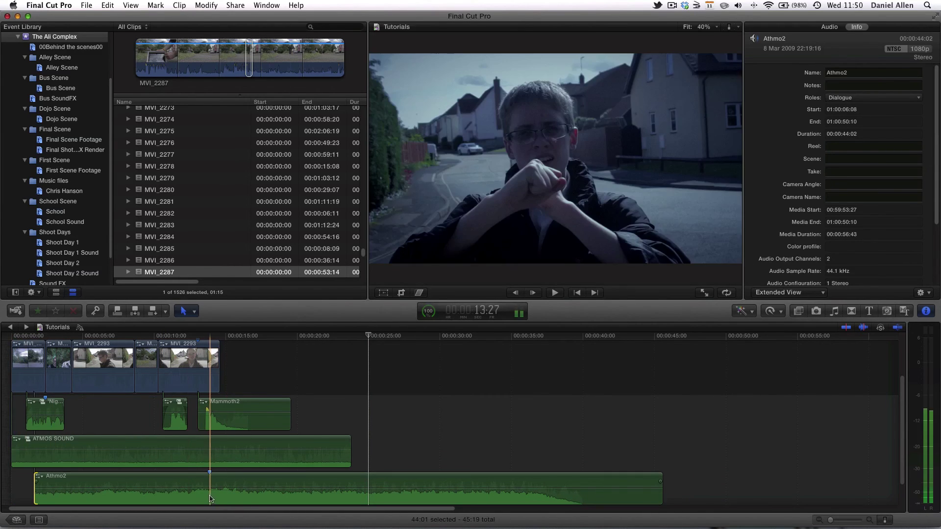
pyautogui.click(212, 499)
pyautogui.moveTo(212, 499); pyautogui.dragTo(210, 499)
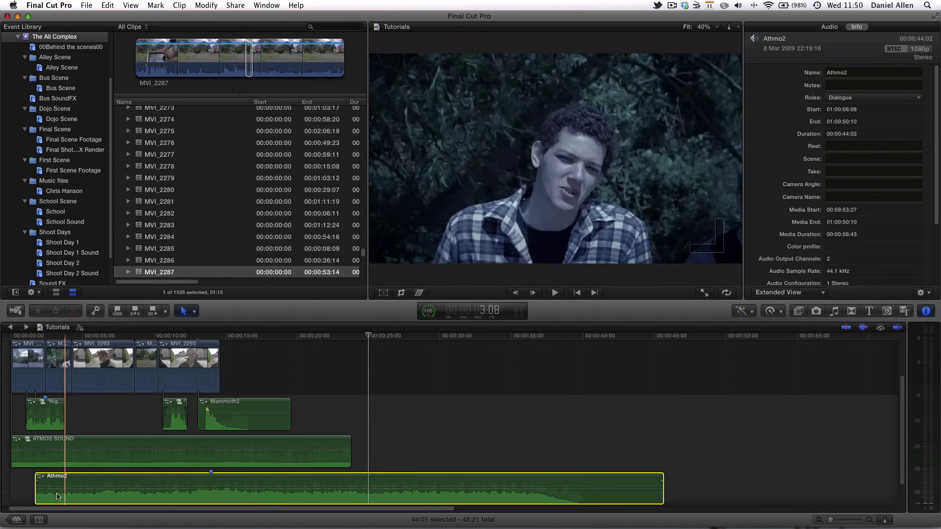
pyautogui.moveTo(36, 491); pyautogui.dragTo(15, 482)
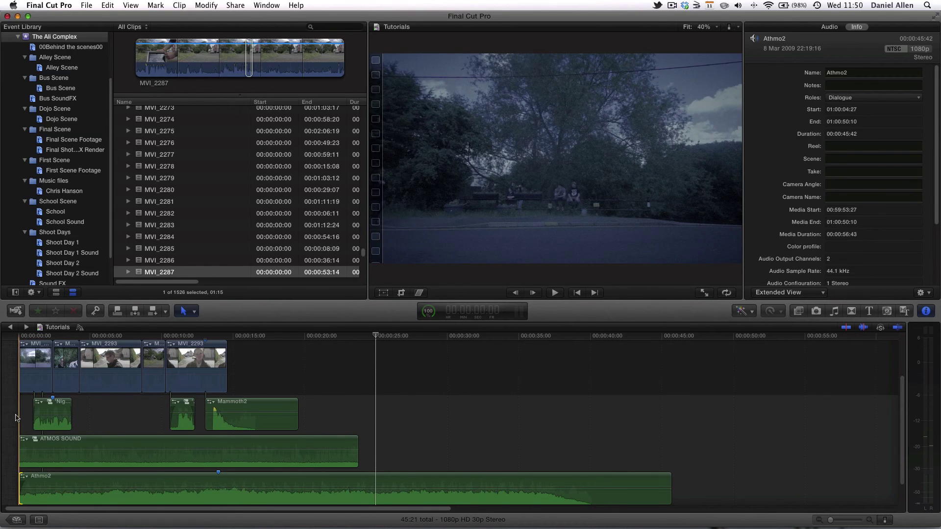
pyautogui.press('Home')
pyautogui.press('space')
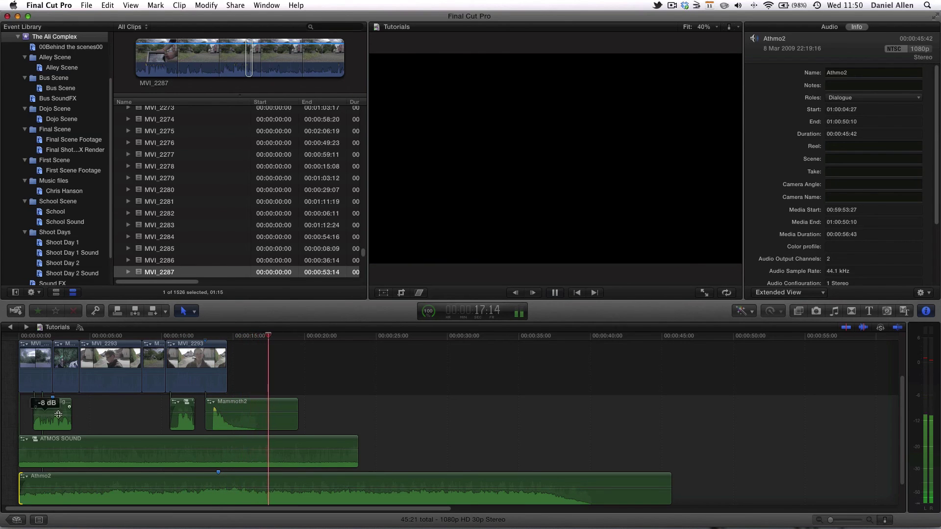
pyautogui.press('space')
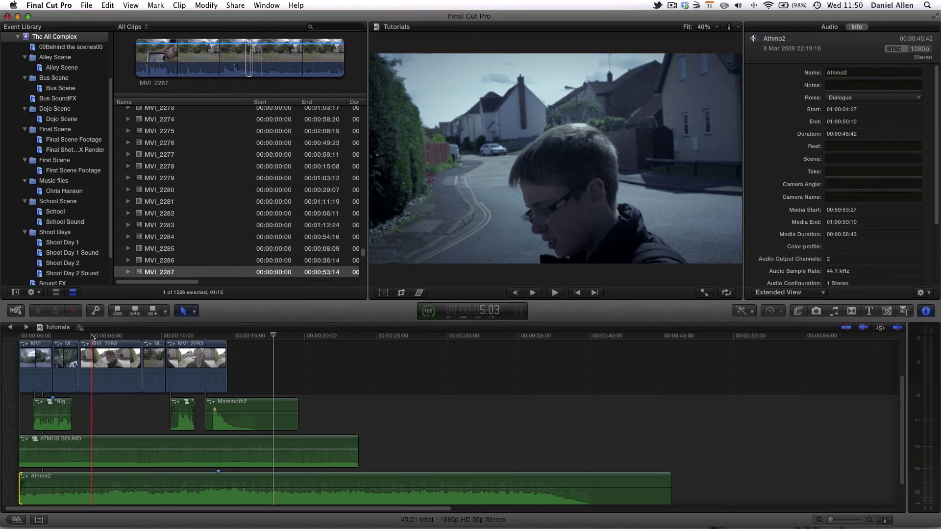
pyautogui.click(91, 339)
pyautogui.click(142, 340)
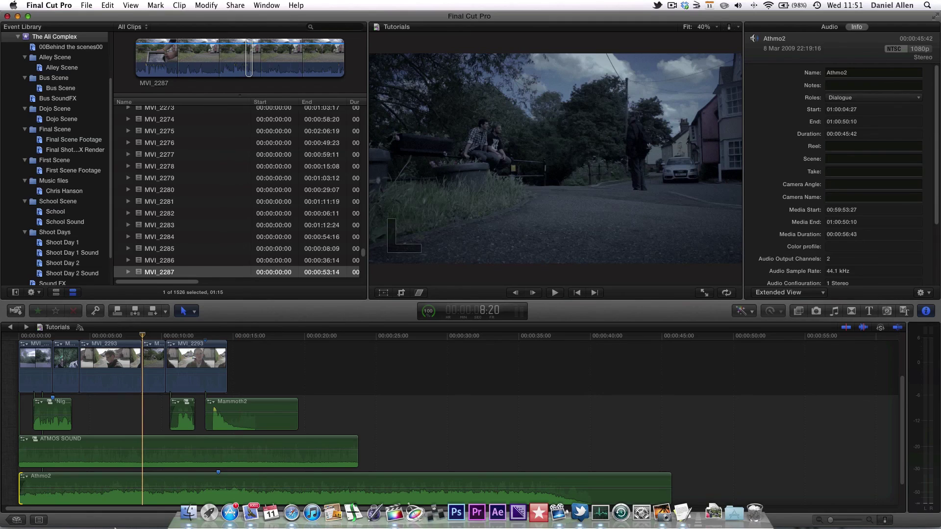
# Collapse Pro Scores' Athmospheres and 4-sound design folders in Finder, then return to Final Cut Pro.
pyautogui.click(187, 513)
pyautogui.click(313, 286)
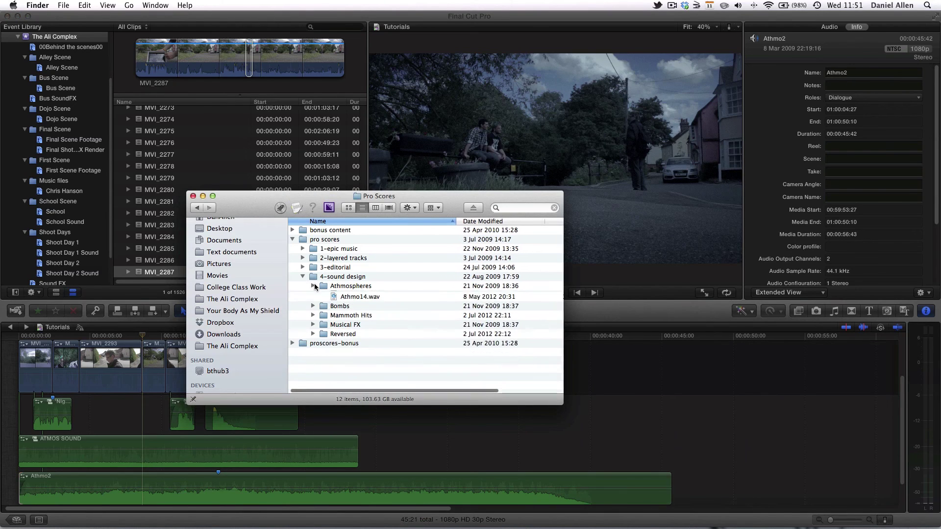
pyautogui.click(301, 277)
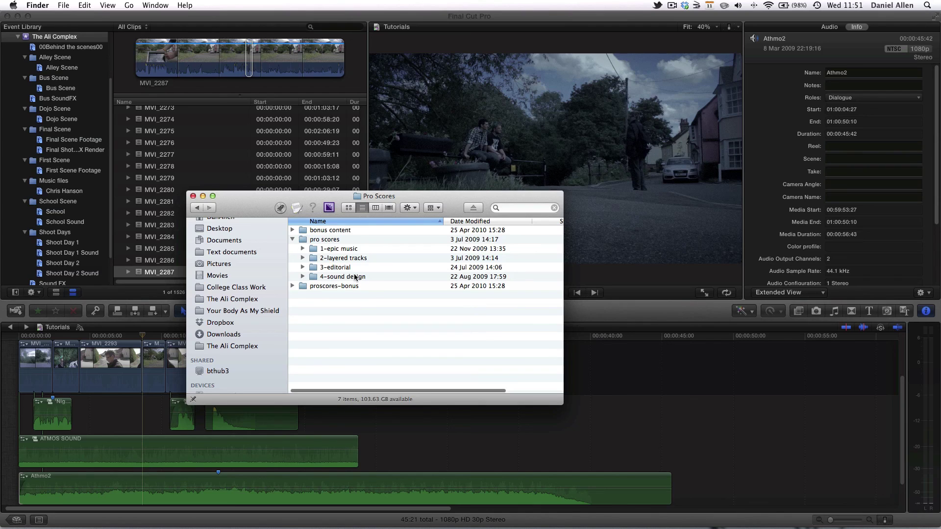
pyautogui.click(406, 16)
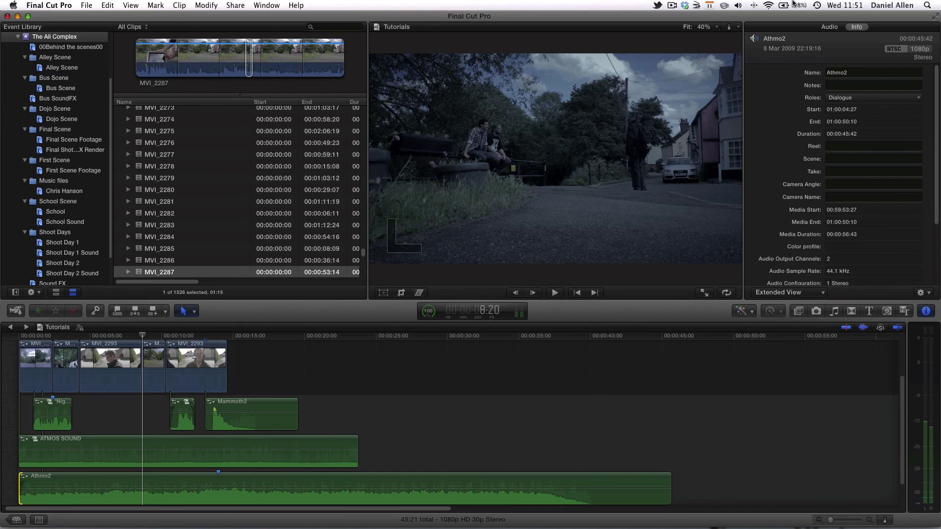
pyautogui.click(672, 5)
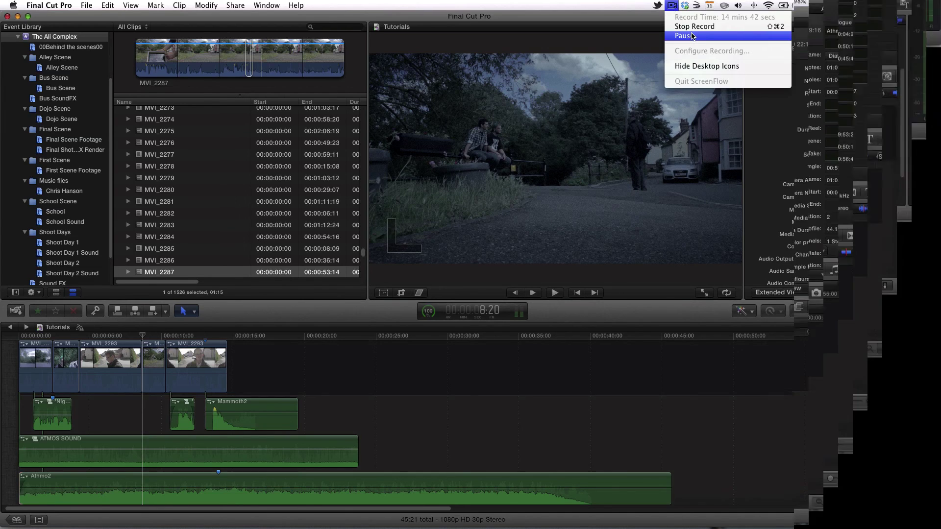